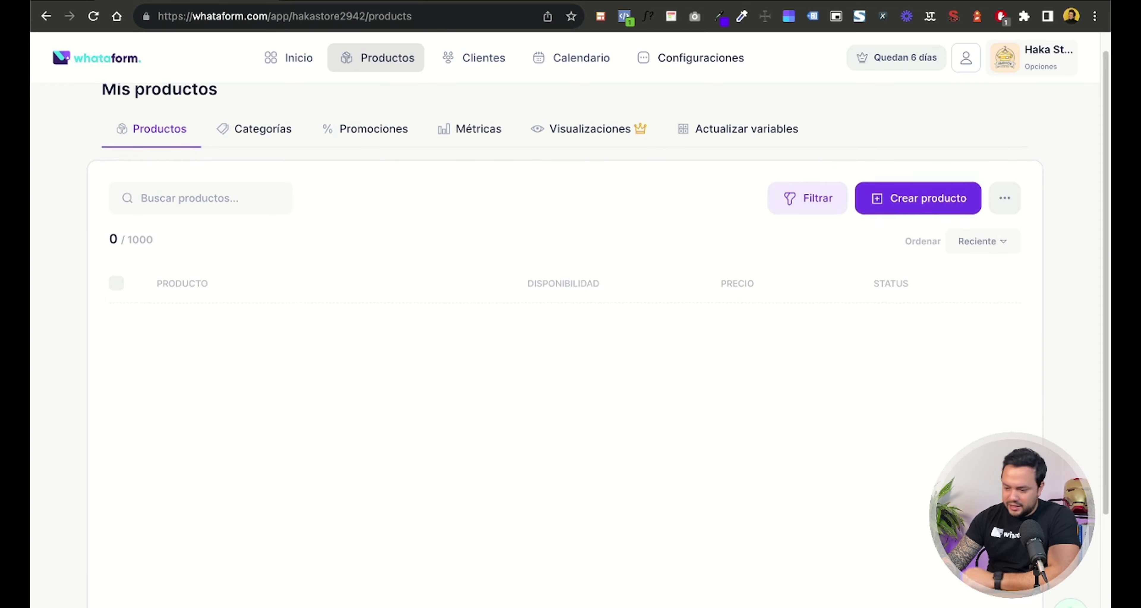
pyautogui.scroll(5, 571, 398)
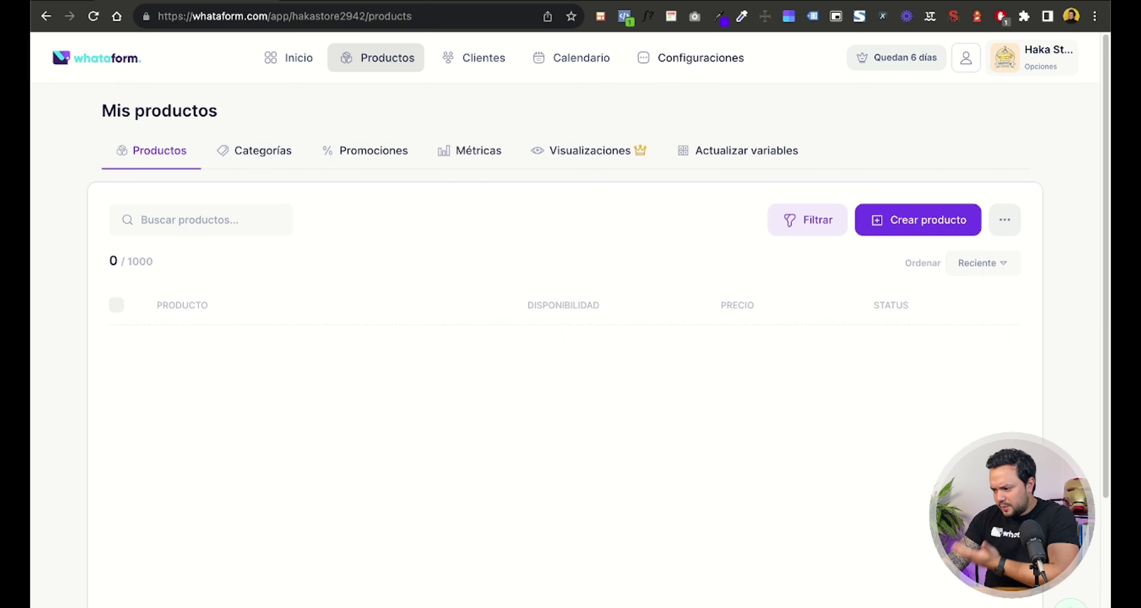
pyautogui.click(1004, 220)
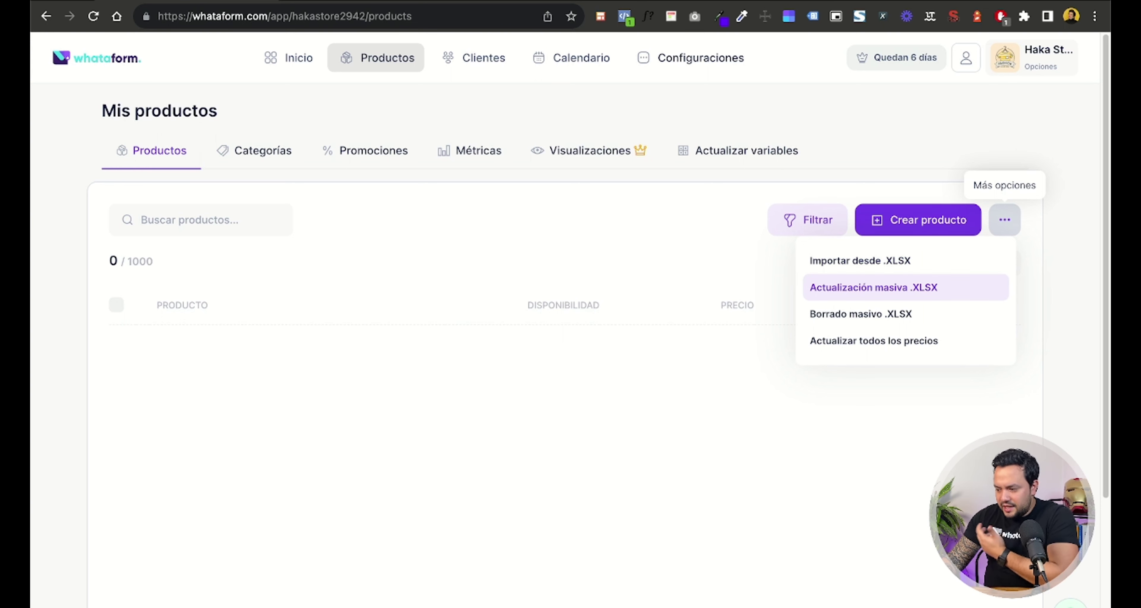
pyautogui.click(1004, 220)
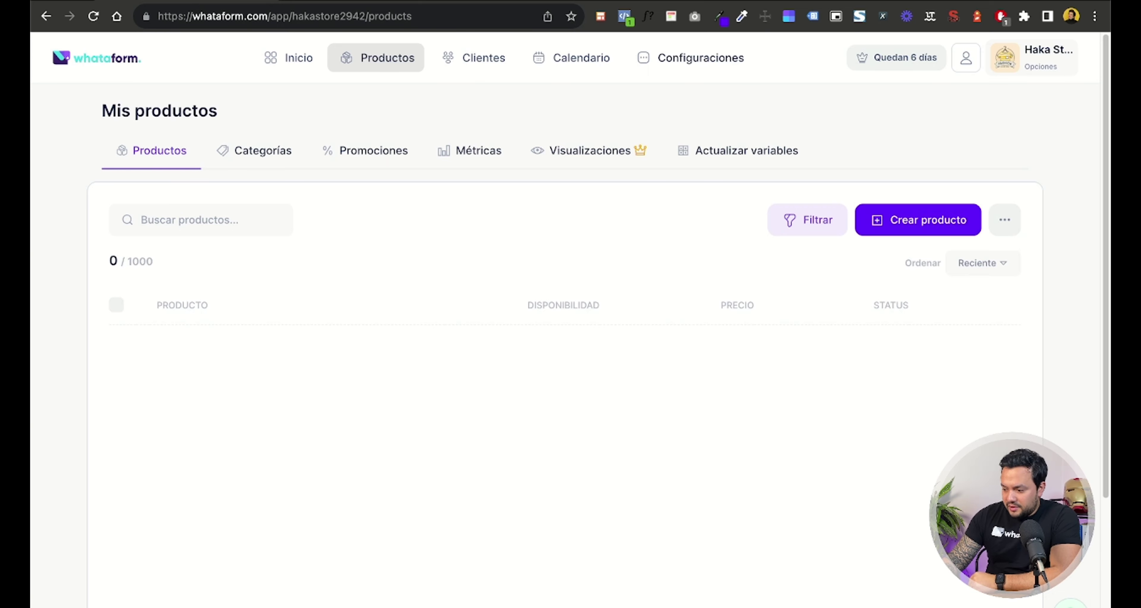
# Start creating a new product with the title "Camisa Modelo 1".
pyautogui.click(925, 218)
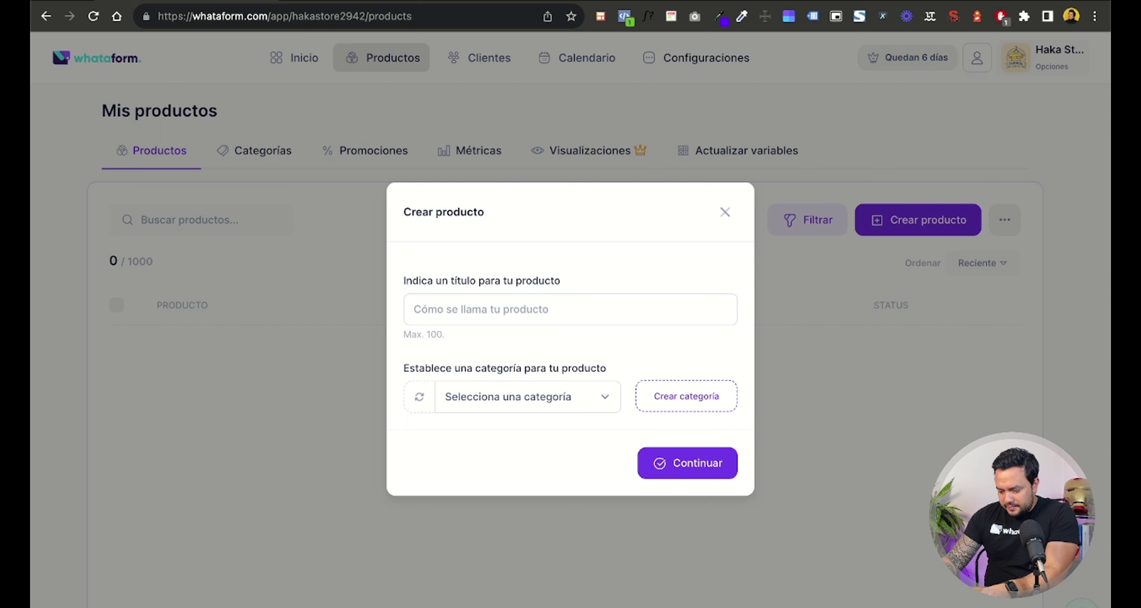
pyautogui.click(570, 309)
pyautogui.write('Camisa')
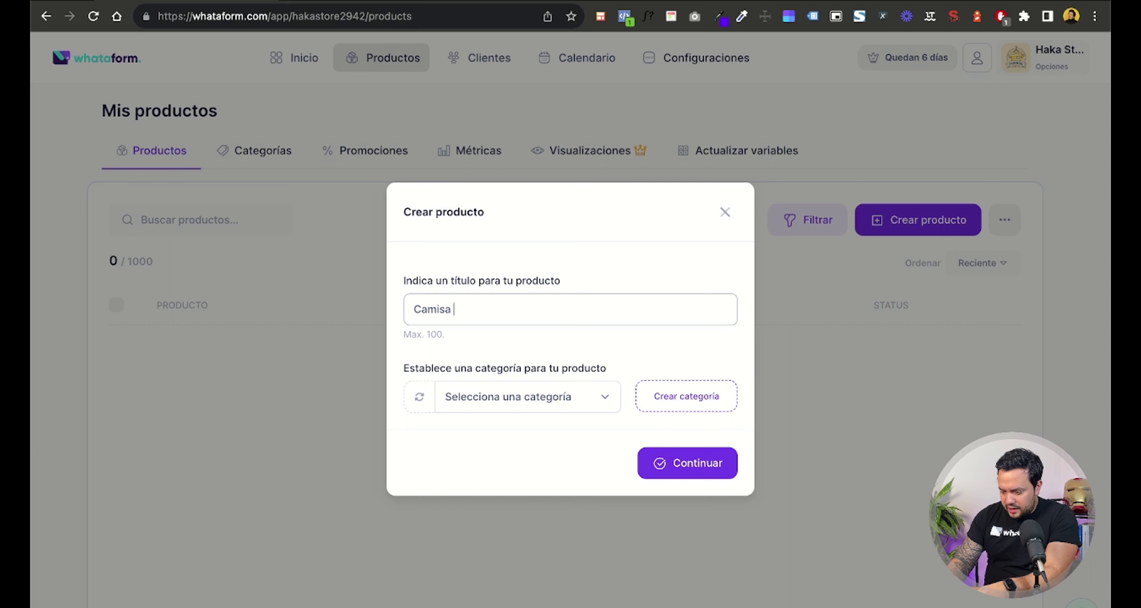
pyautogui.write(' Mode')
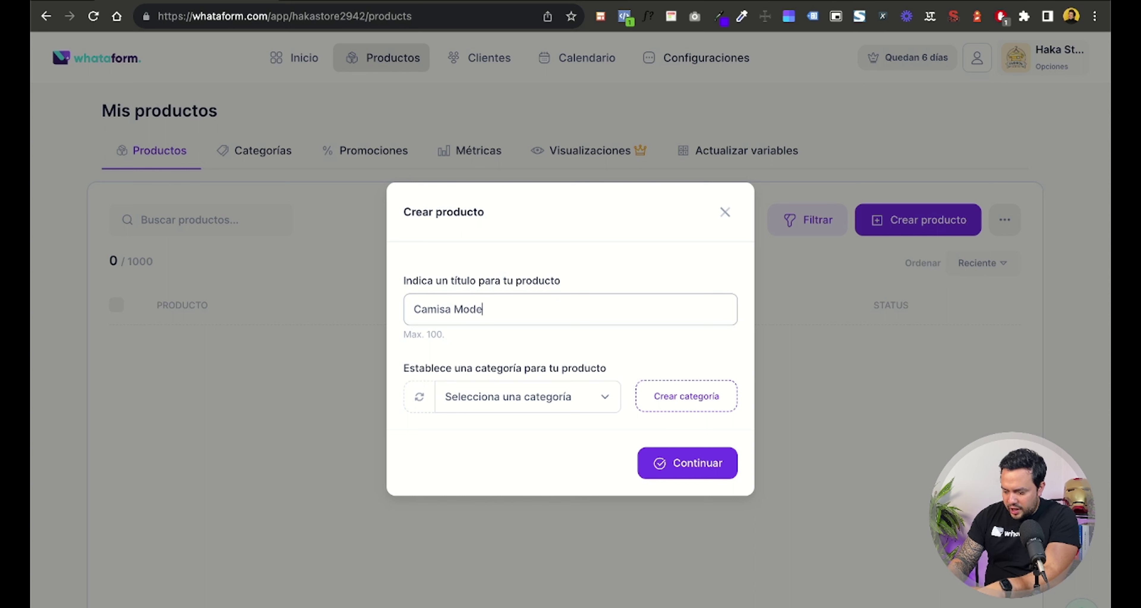
pyautogui.write('lo 1')
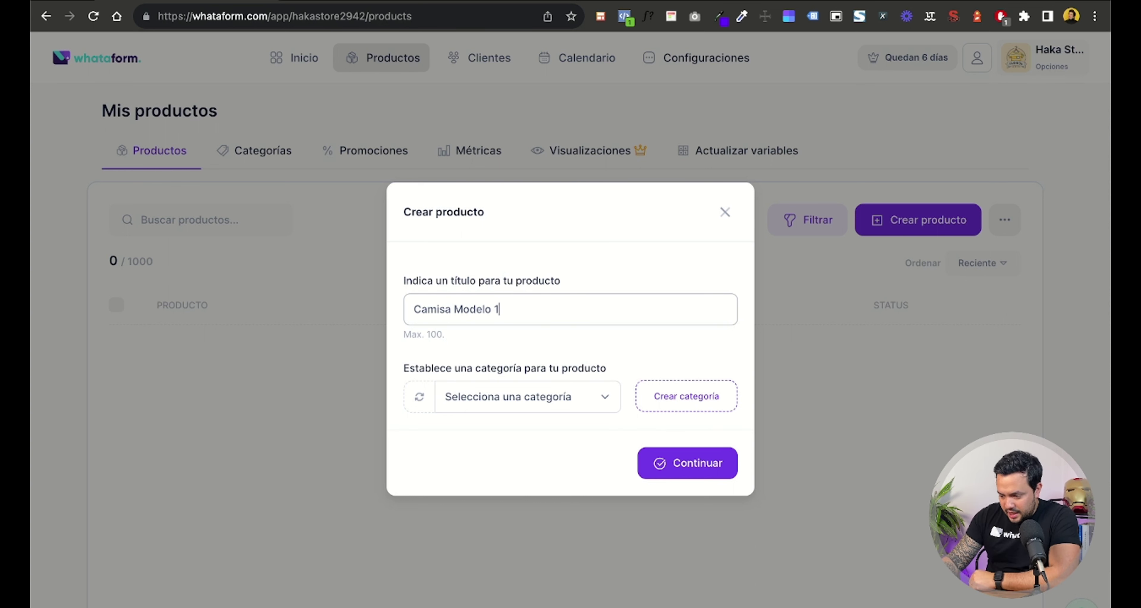
pyautogui.press('Tab')
pyautogui.press('space')
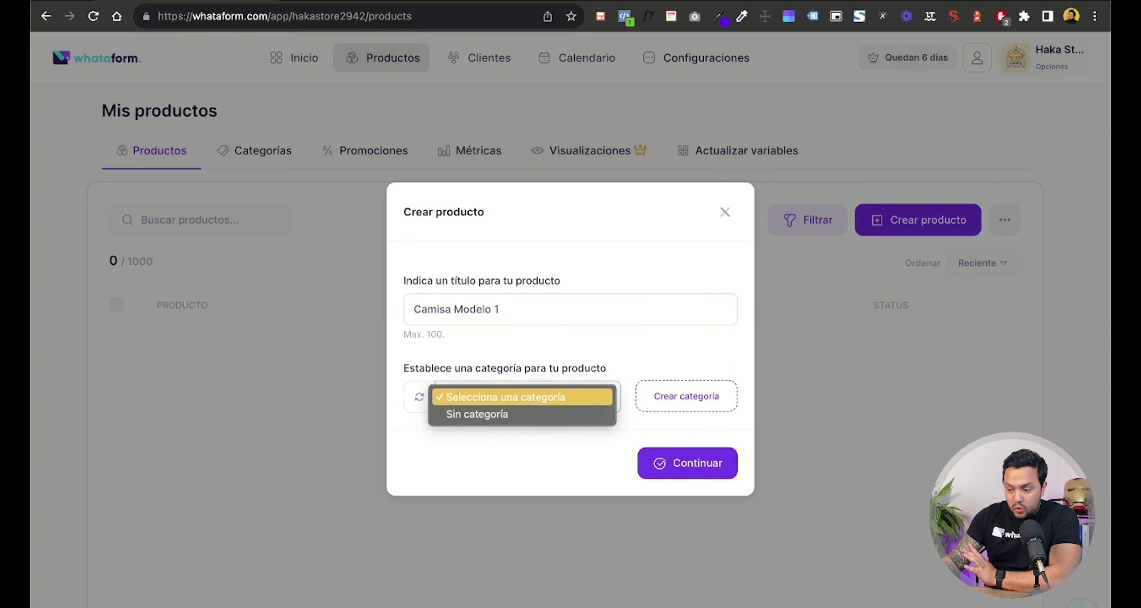
pyautogui.press('Down')
pyautogui.press('Up')
pyautogui.press('Down')
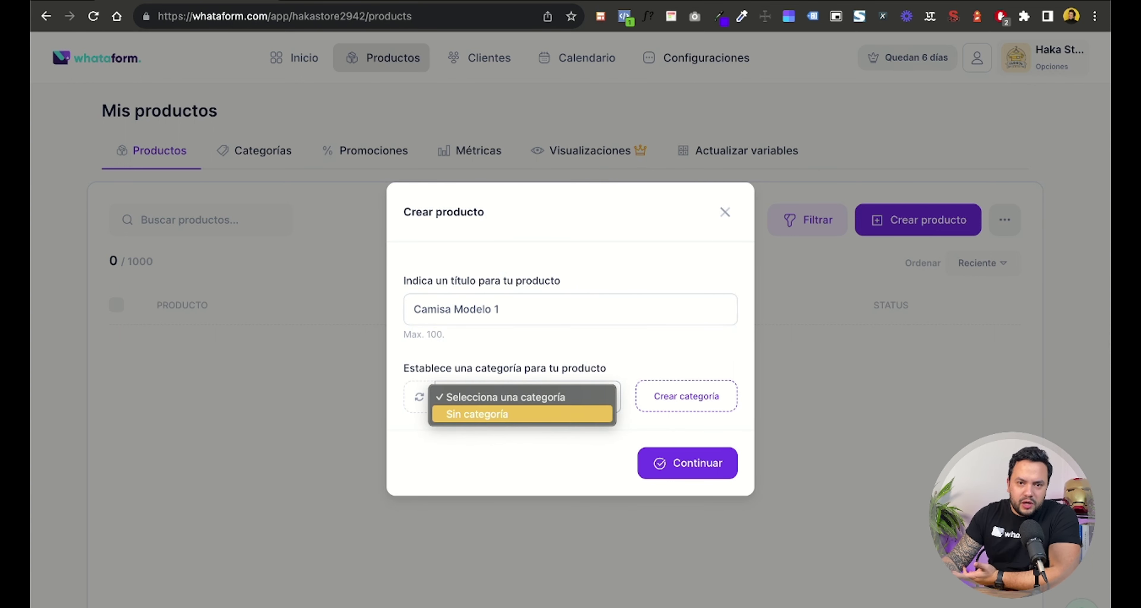
pyautogui.press('Up')
pyautogui.press('Return')
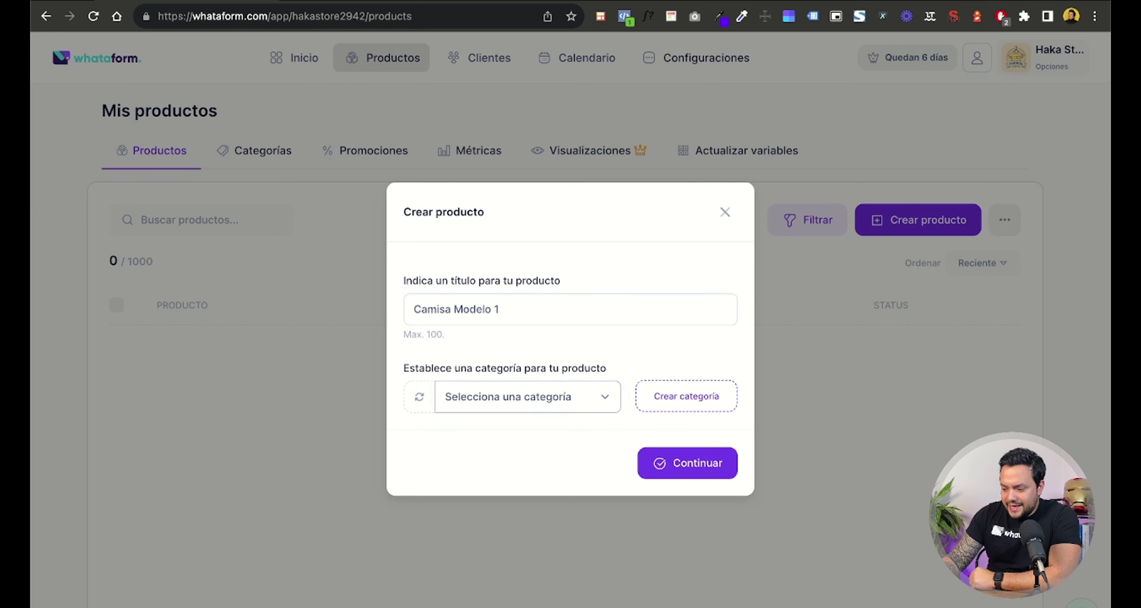
# Create a new category named "Camisas" for the product and continue to its detail page.
pyautogui.press('Tab')
pyautogui.press('Return')
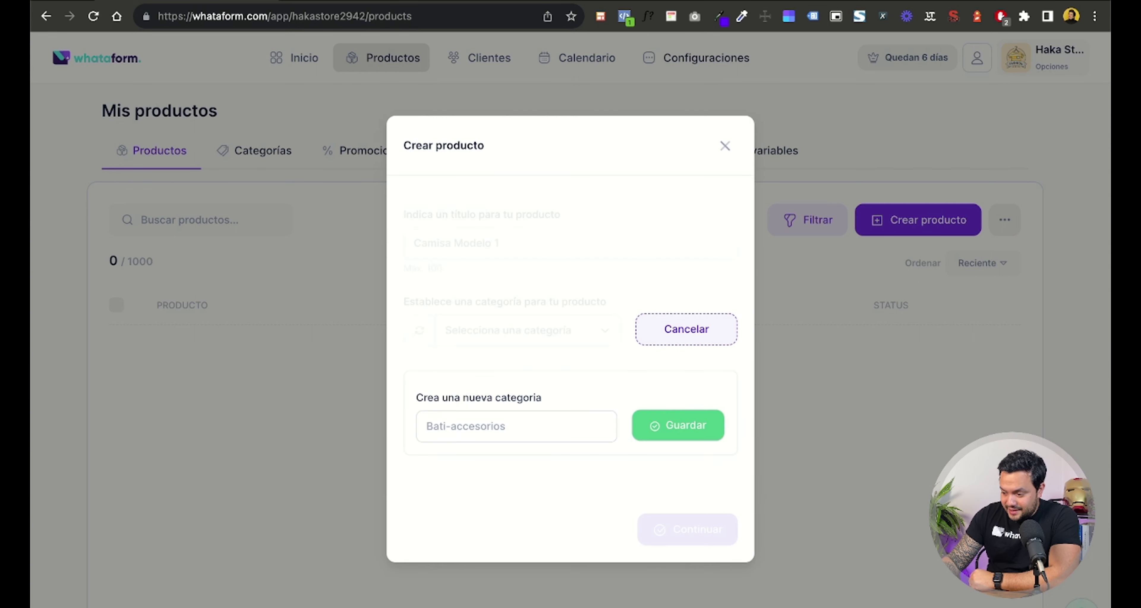
pyautogui.click(516, 425)
pyautogui.write('Camisas')
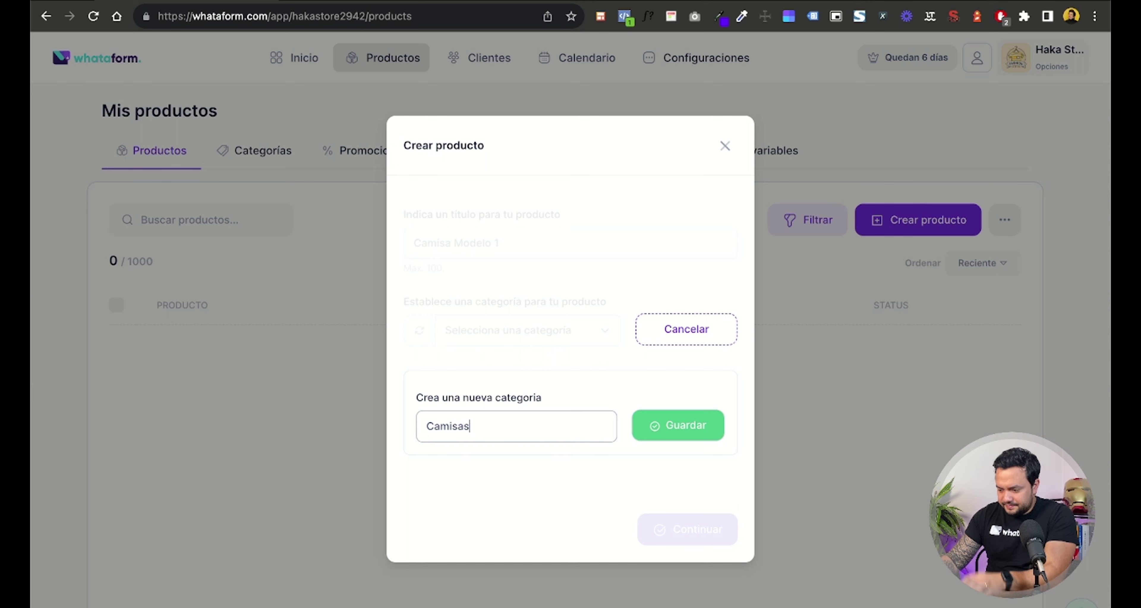
pyautogui.press('Return')
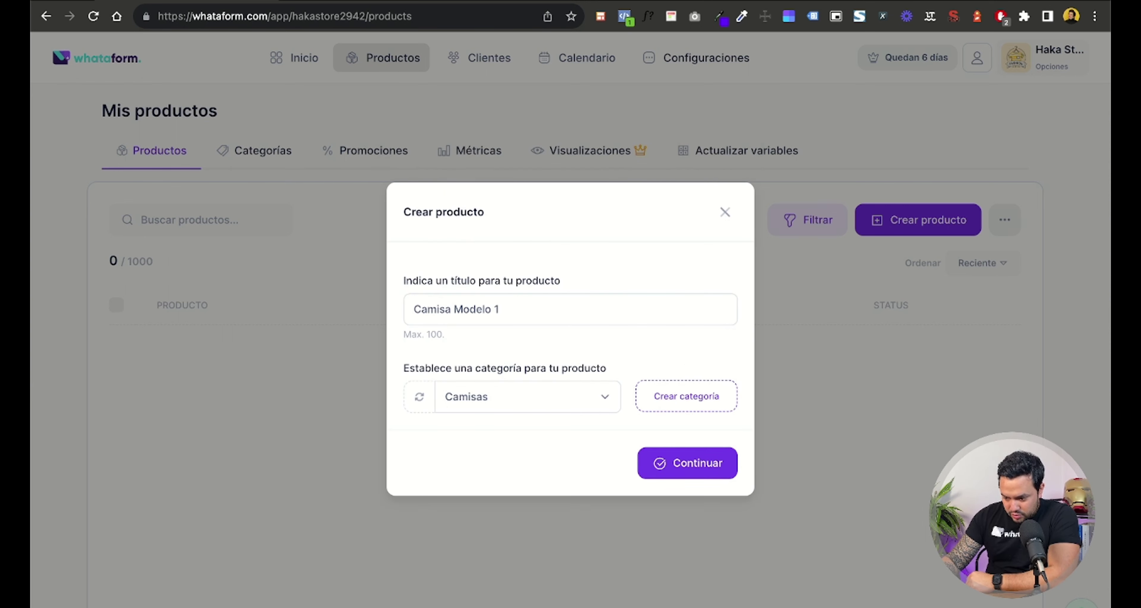
pyautogui.click(527, 396)
pyautogui.click(467, 397)
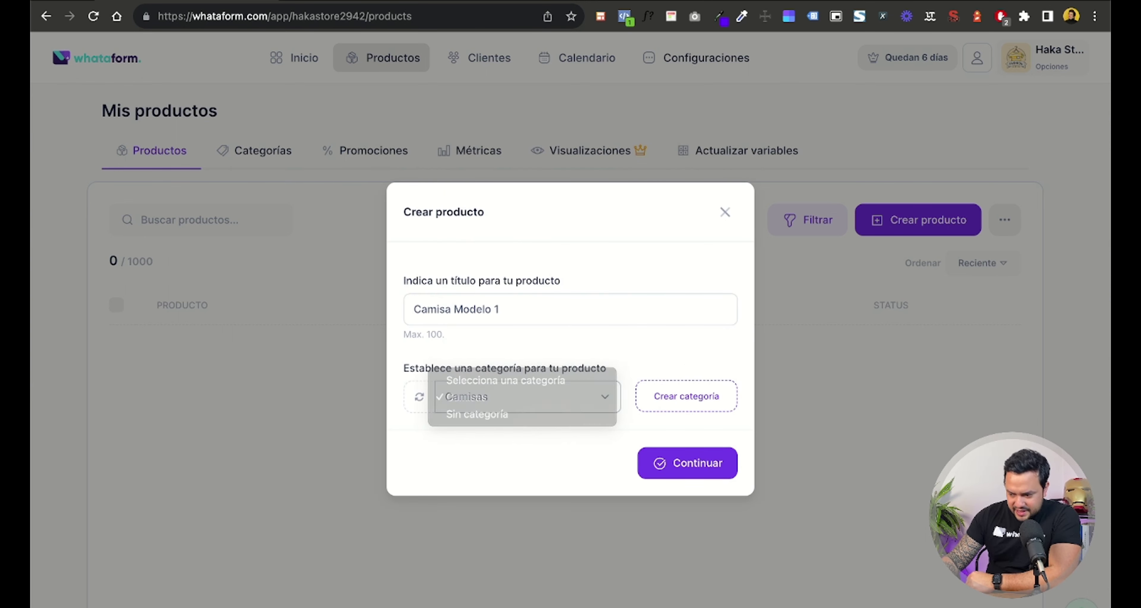
pyautogui.click(687, 462)
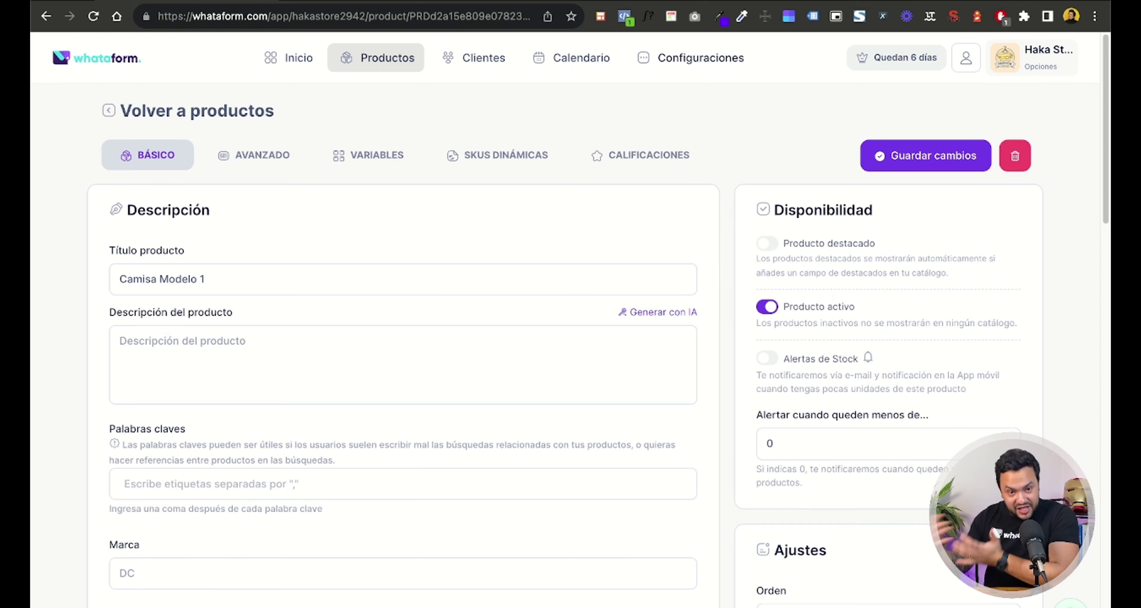
# Open the AI generator for the product description and set its tone of voice to Atrevido.
pyautogui.scroll(-15, 598, 345)
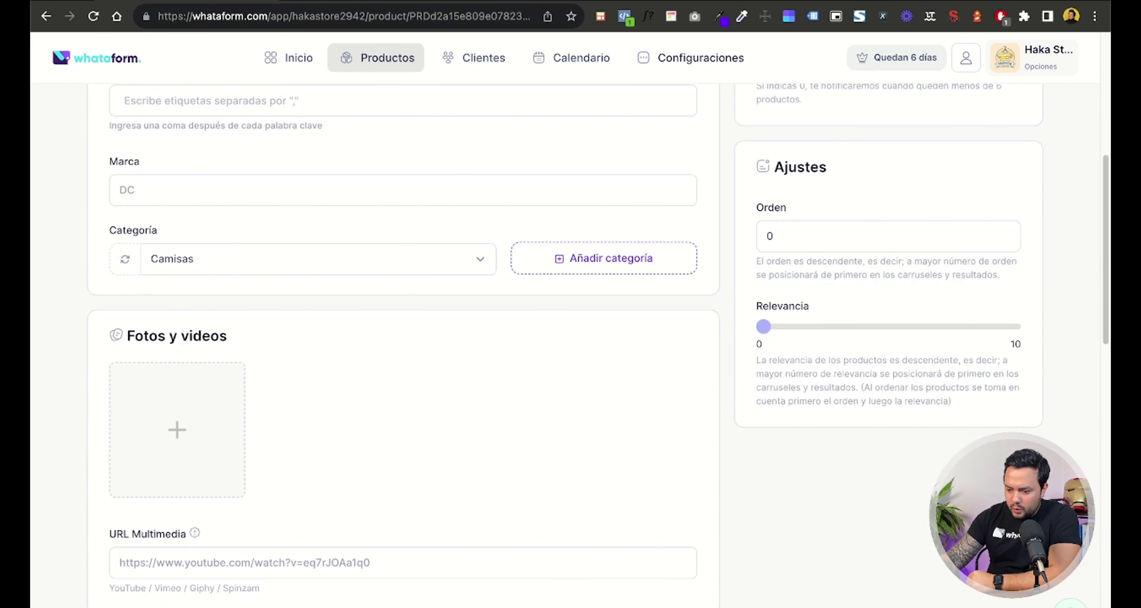
pyautogui.scroll(15, 570, 345)
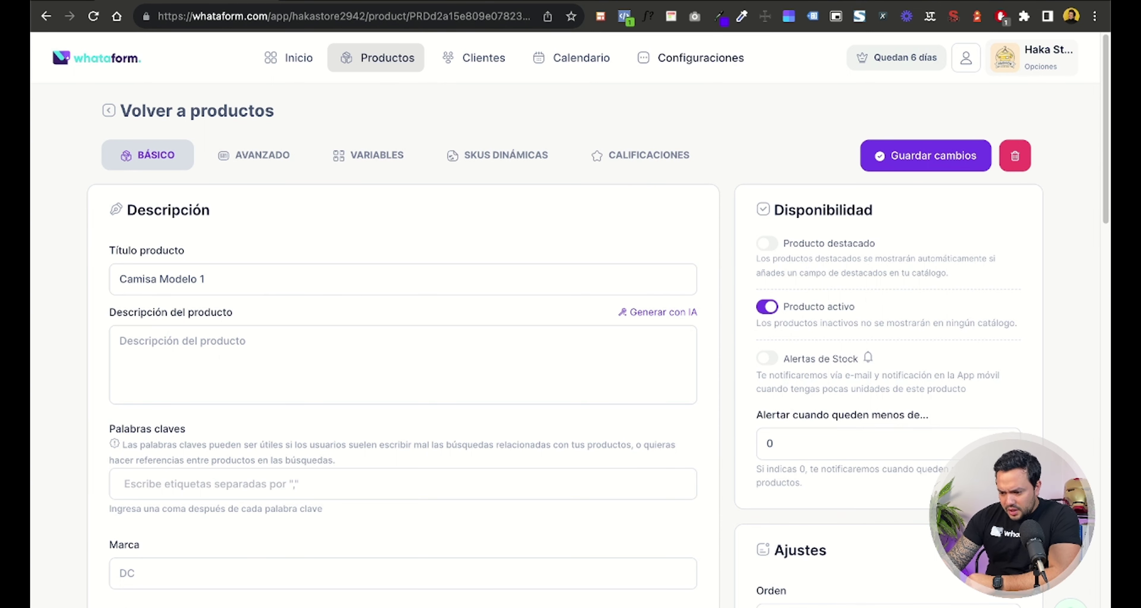
pyautogui.scroll(-2, 571, 319)
pyautogui.scroll(2, 571, 319)
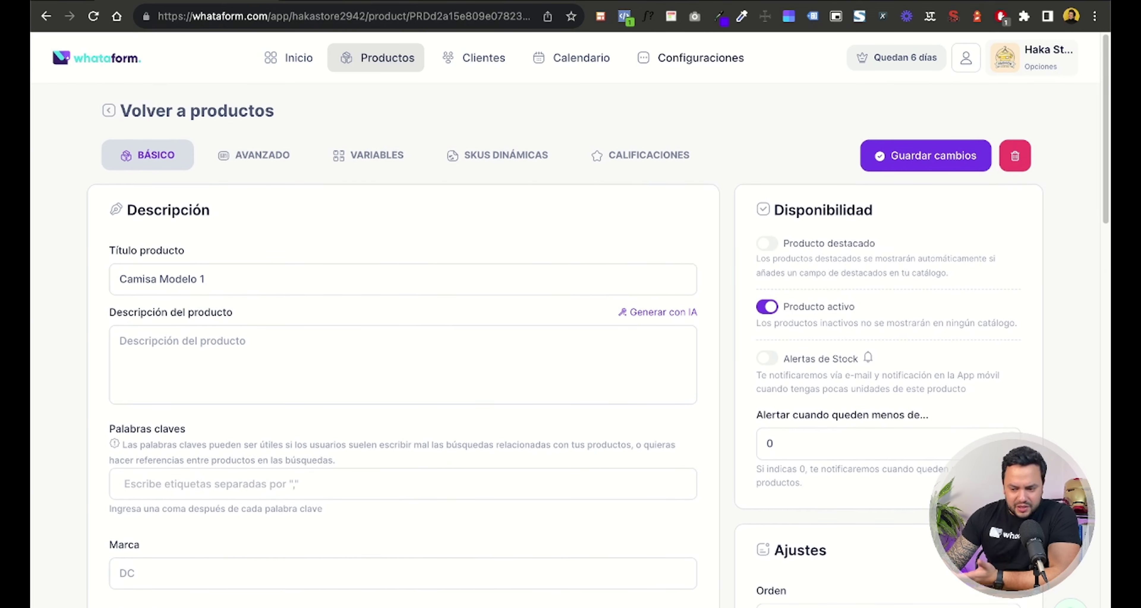
pyautogui.scroll(-2, 254, 155)
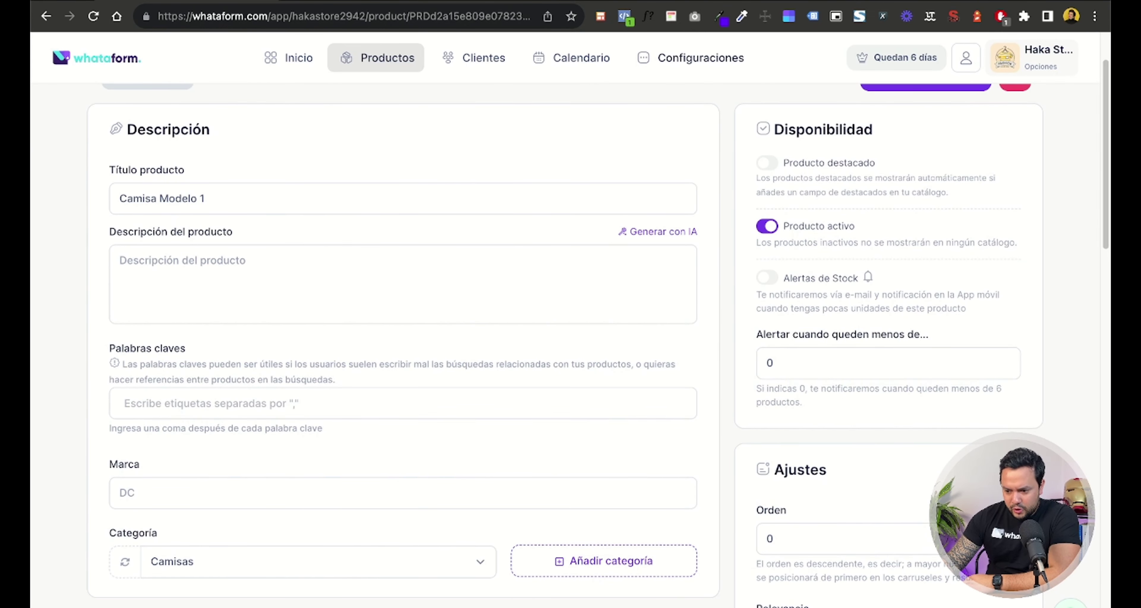
pyautogui.scroll(-1, 565, 346)
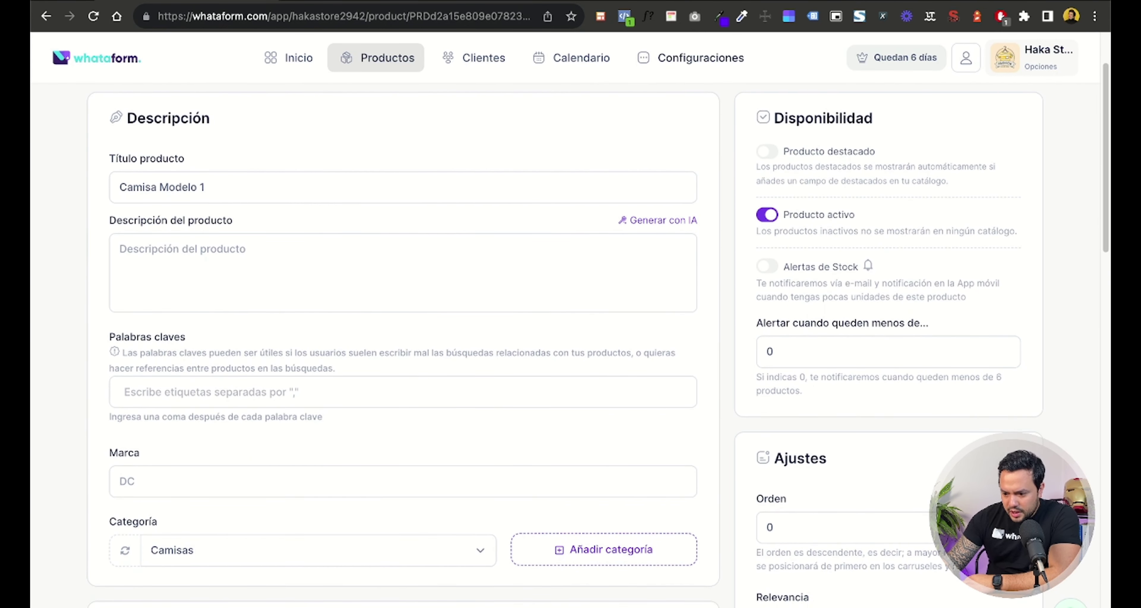
pyautogui.click(121, 249)
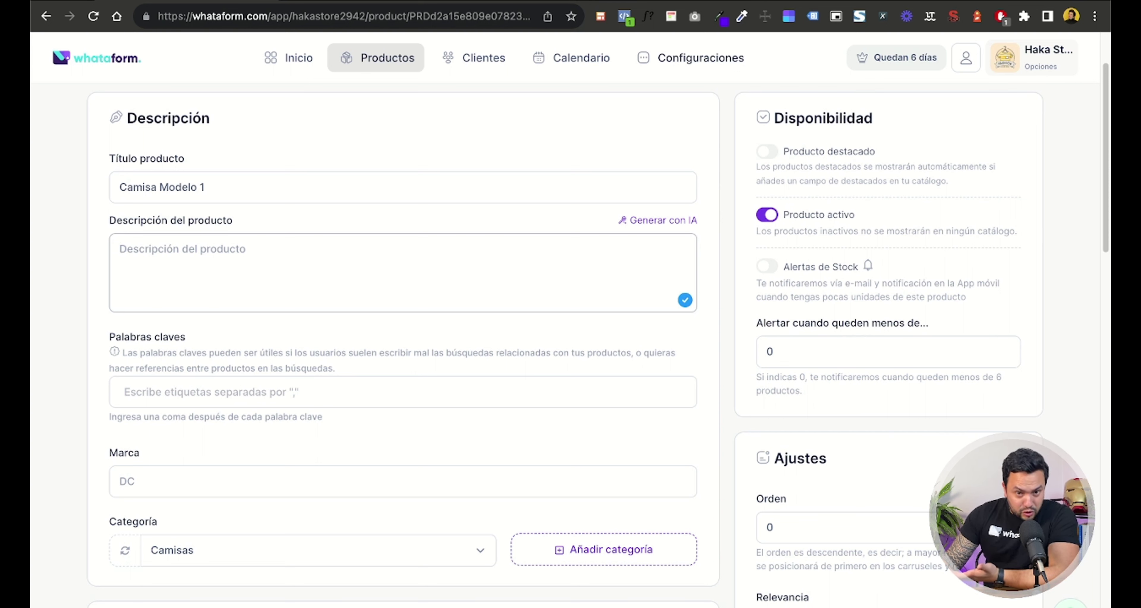
pyautogui.click(693, 223)
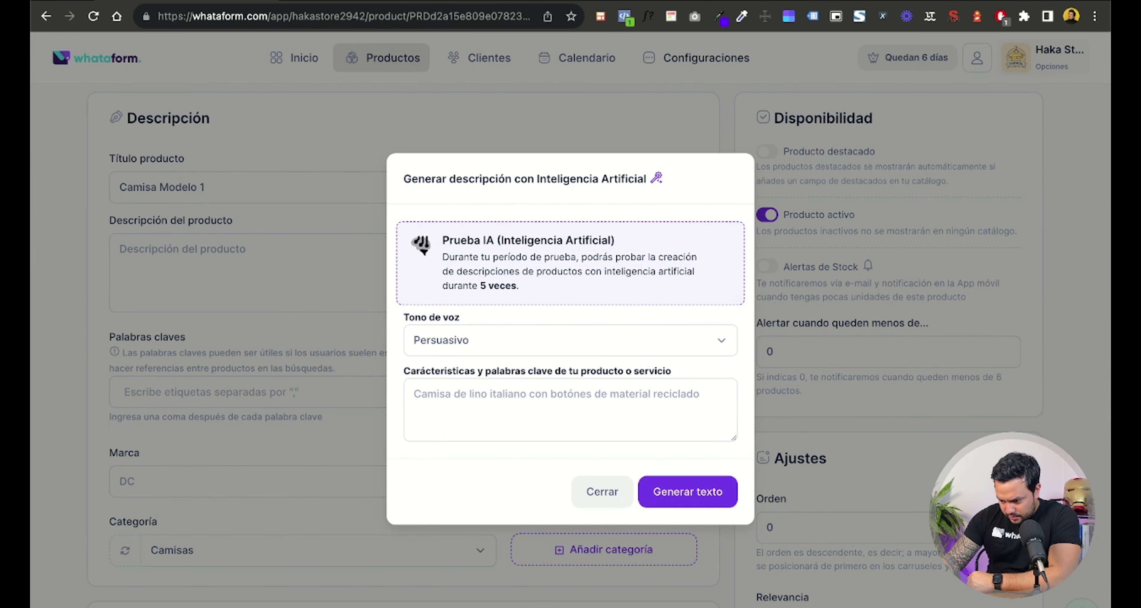
pyautogui.click(570, 340)
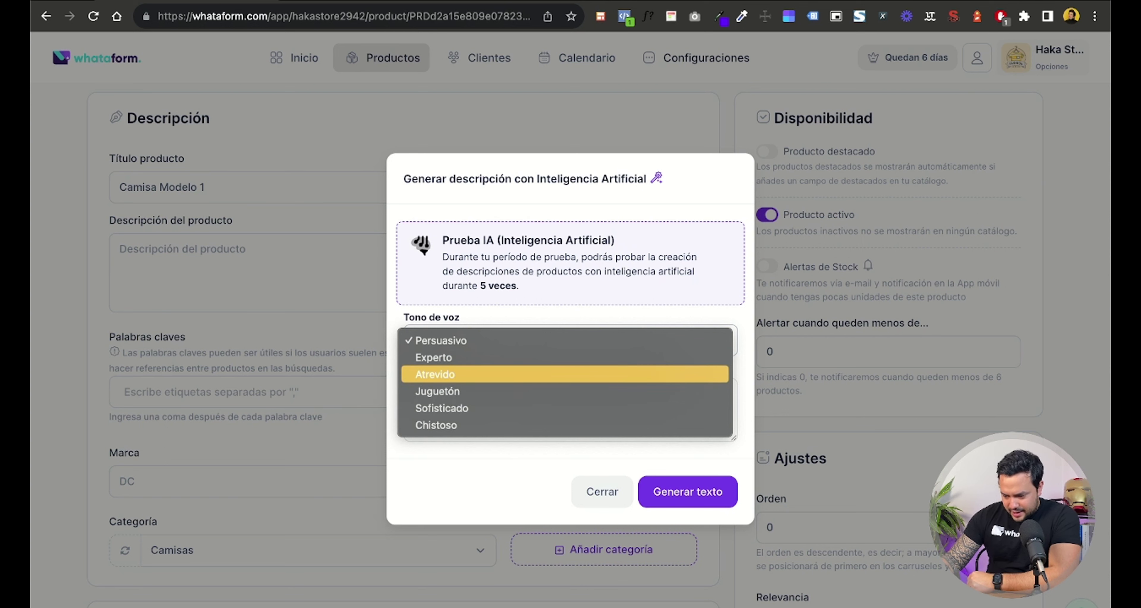
pyautogui.press('Return')
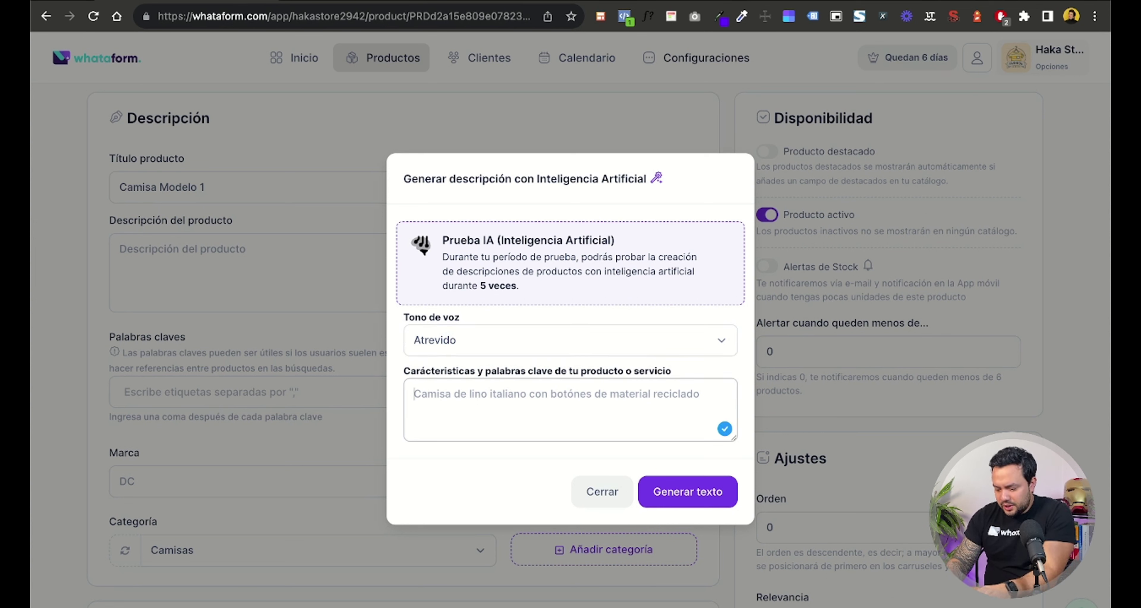
# Generate a text from the characteristics "Camisa femenina para la oficina" and use it as the product description.
pyautogui.write('Camisa ')
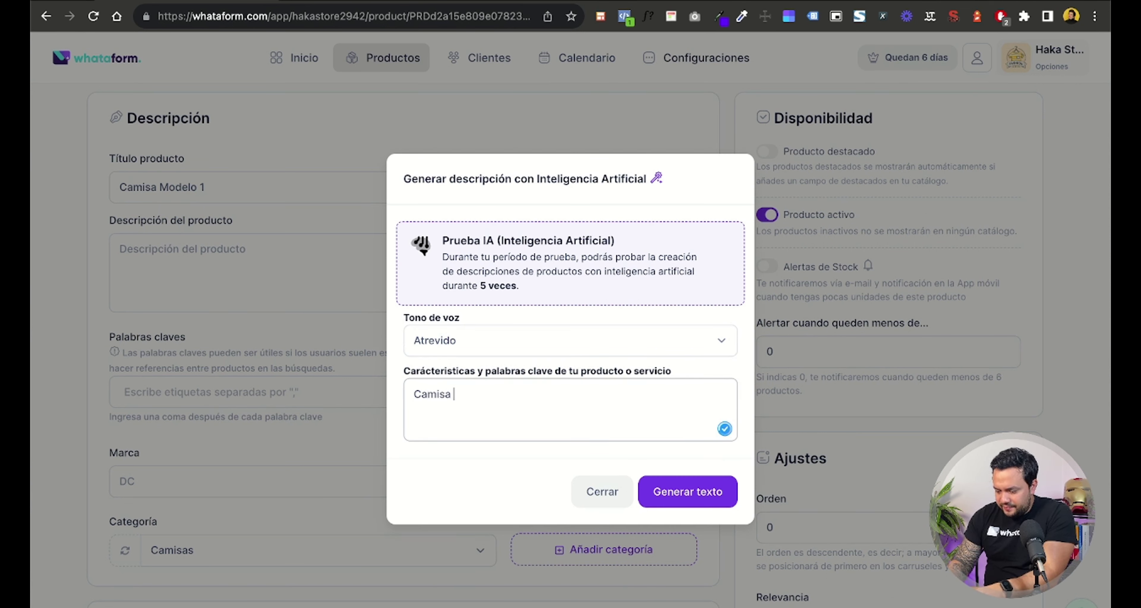
pyautogui.write('femenina')
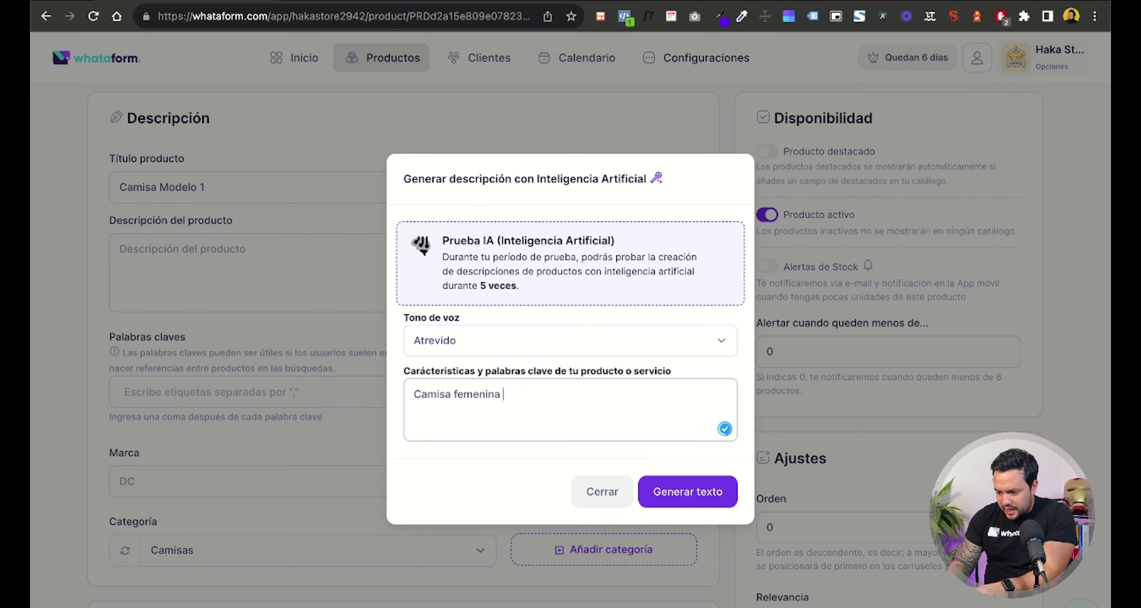
pyautogui.write(' para la oficina')
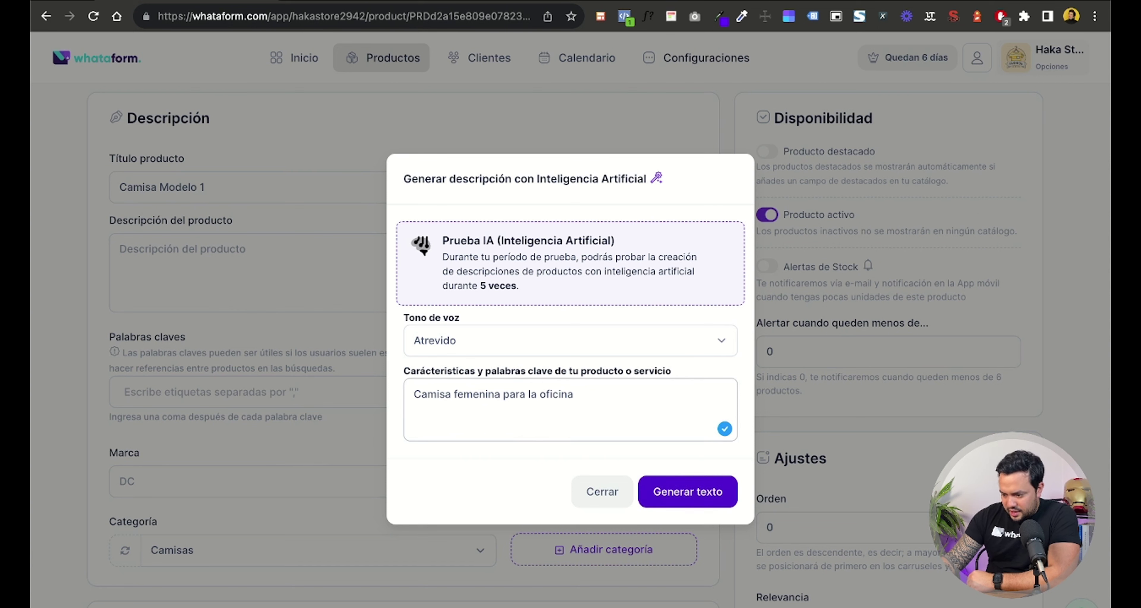
pyautogui.click(688, 491)
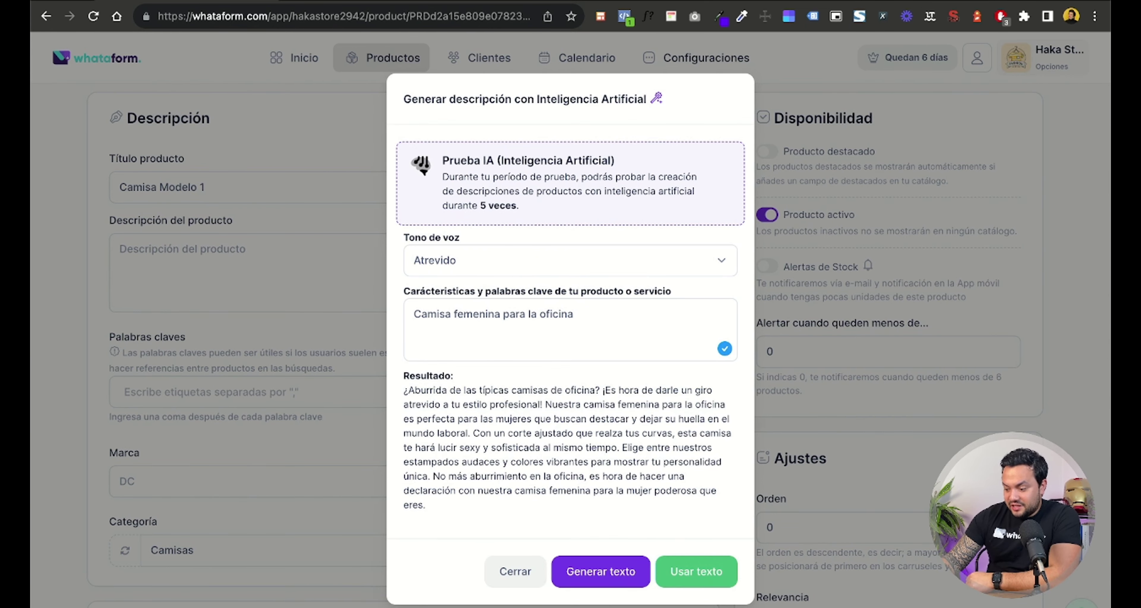
pyautogui.click(696, 571)
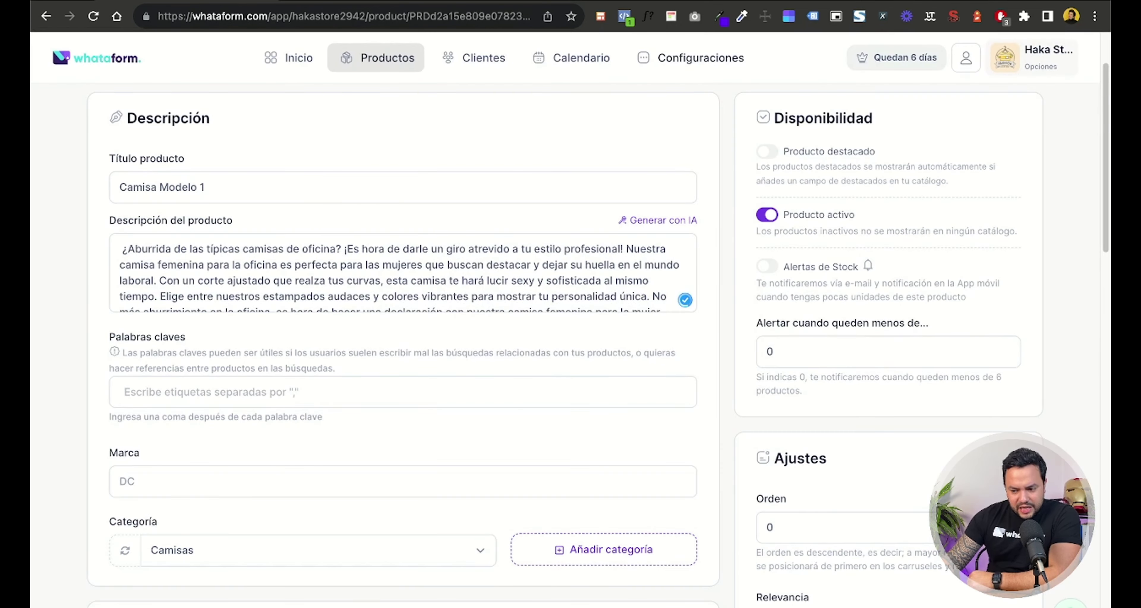
# Add the keywords "camisa", "oficina" and "negocios" to the product.
pyautogui.scroll(-1, 597, 335)
pyautogui.scroll(-2, 571, 310)
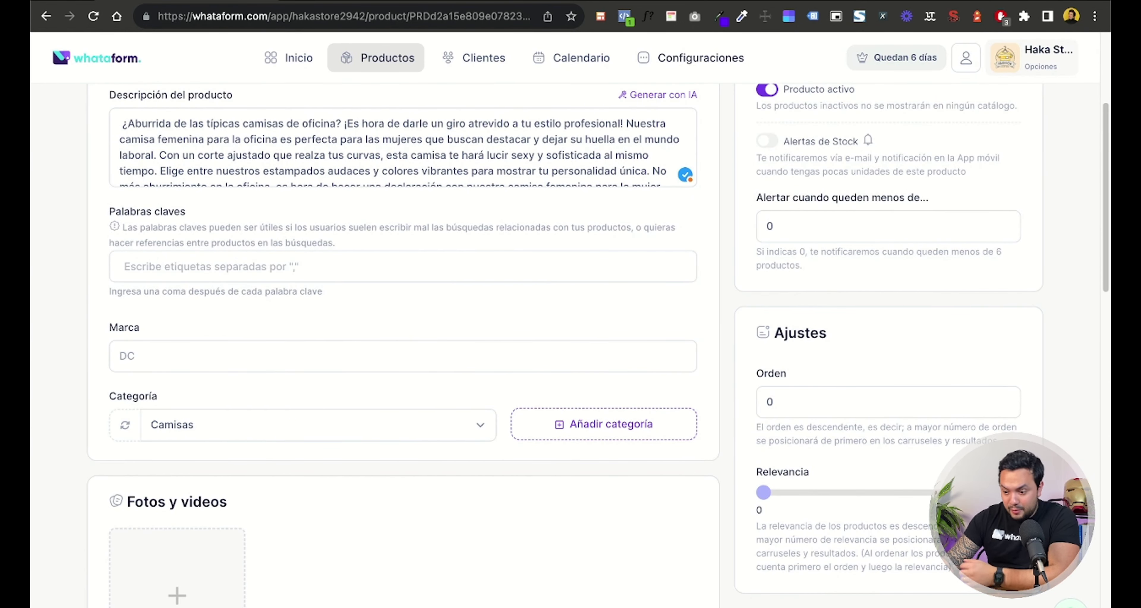
pyautogui.click(125, 266)
pyautogui.write('camisa')
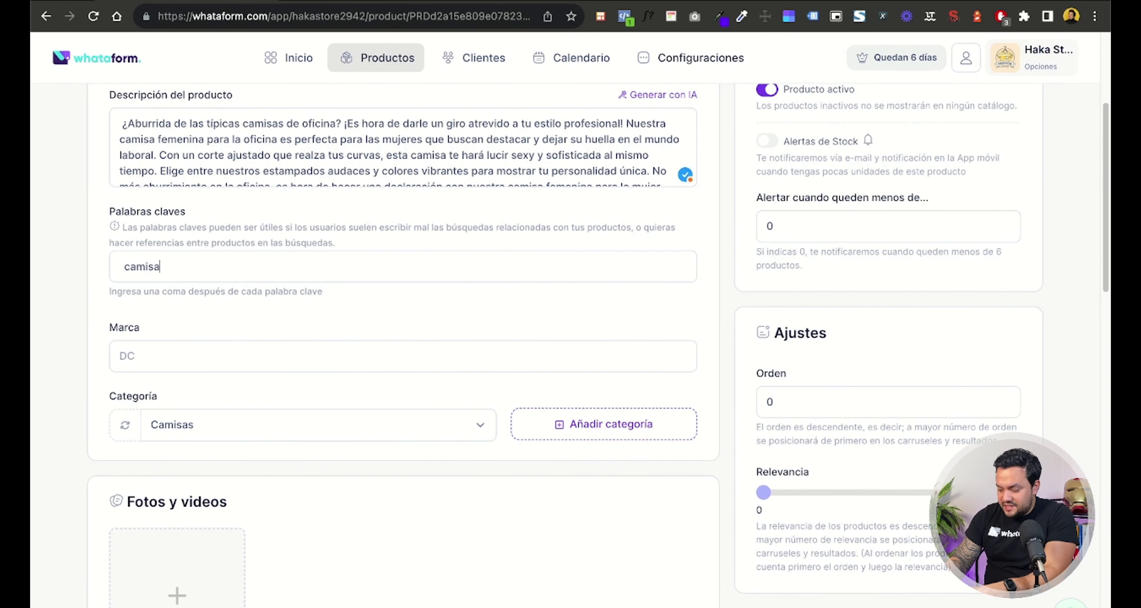
pyautogui.write(',oficina')
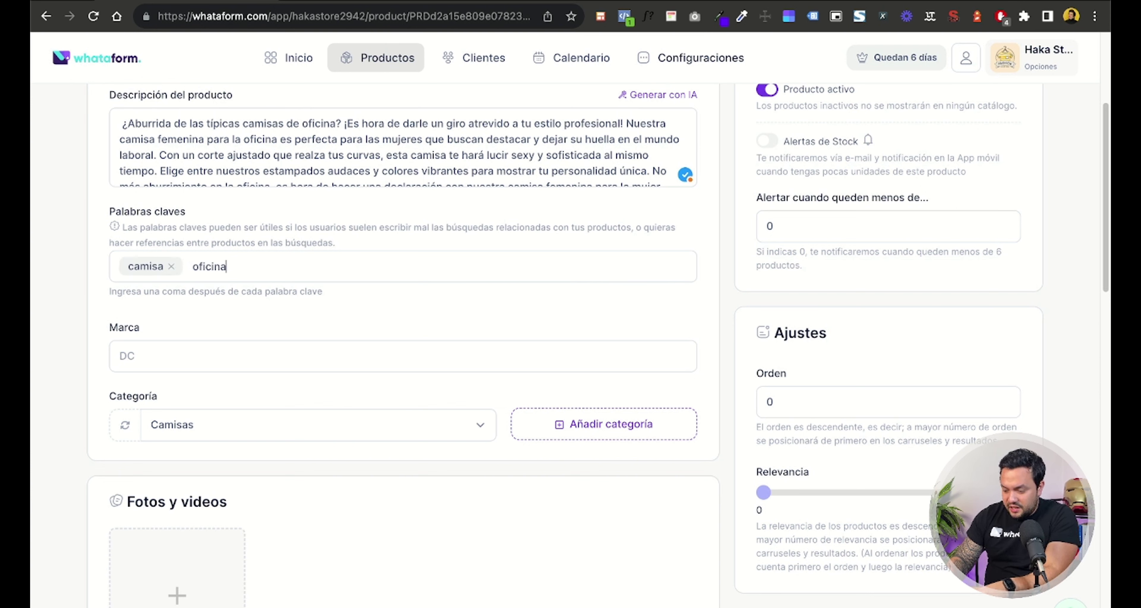
pyautogui.write(',nego')
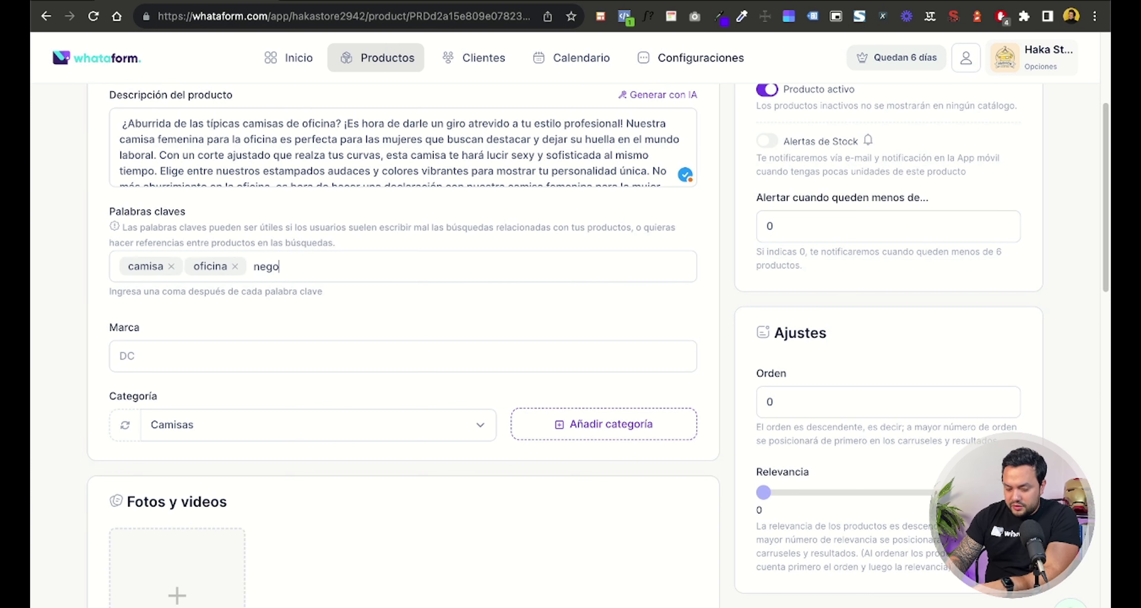
pyautogui.write('cios,')
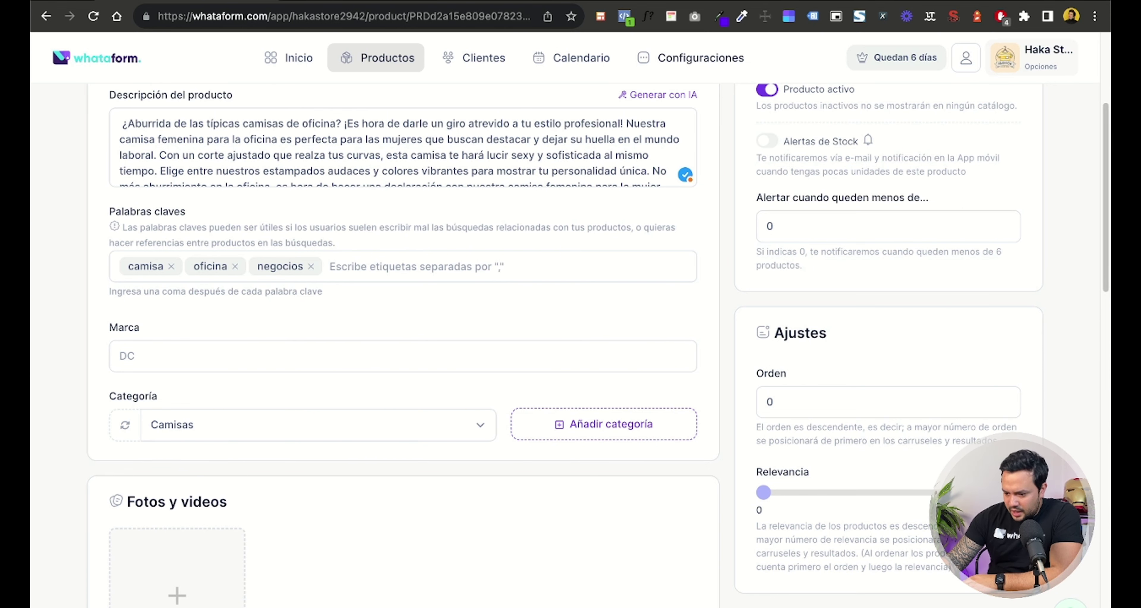
pyautogui.scroll(-1, 599, 343)
pyautogui.scroll(-3, 571, 344)
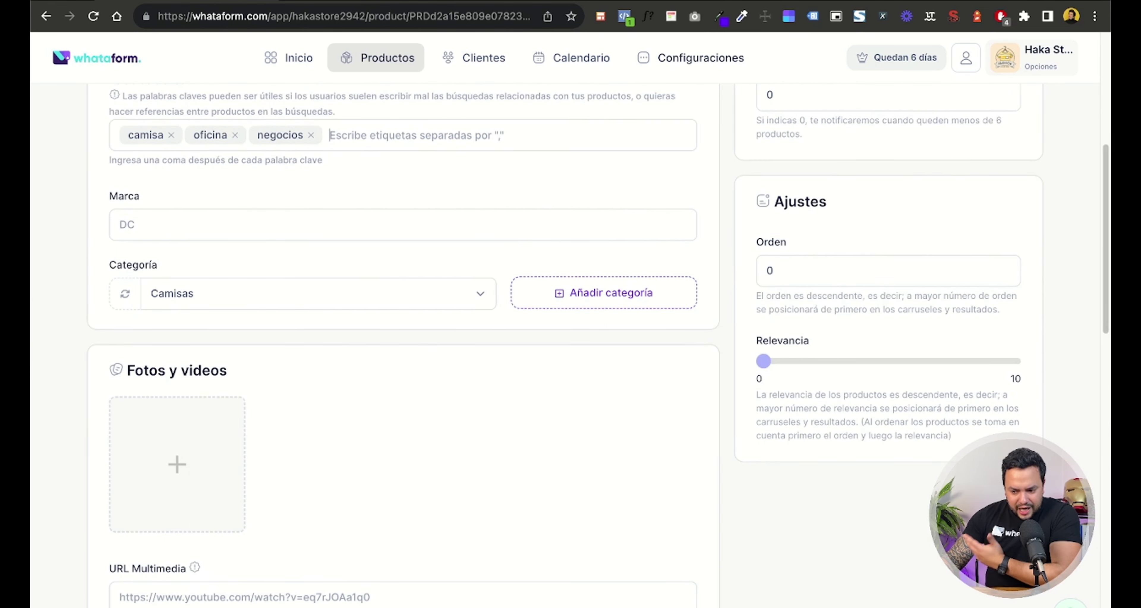
pyautogui.click(310, 293)
pyautogui.click(172, 293)
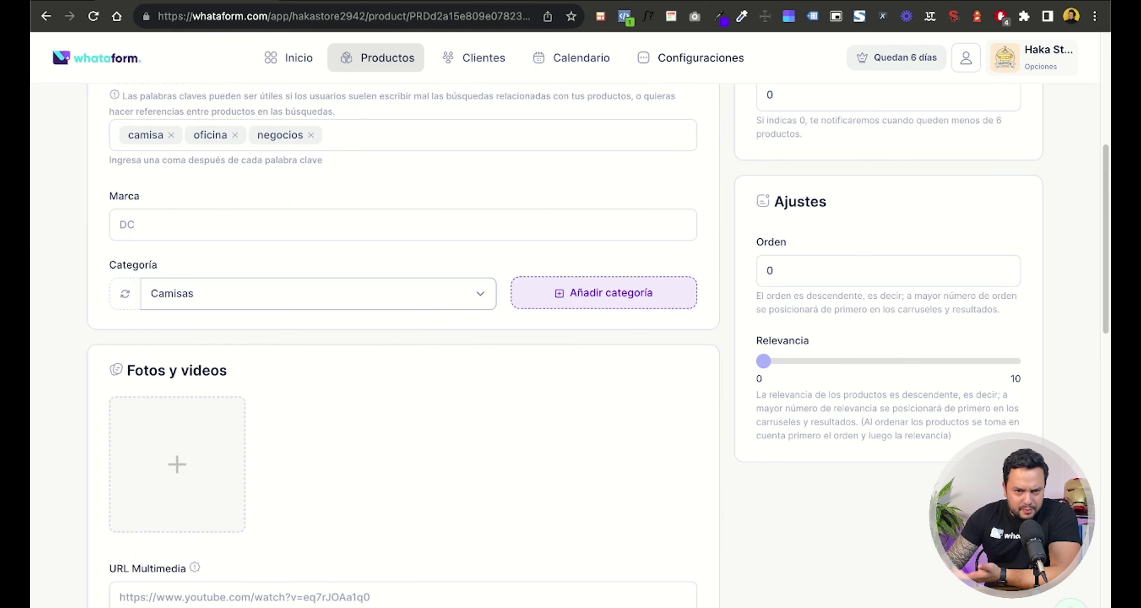
pyautogui.scroll(-1, 565, 344)
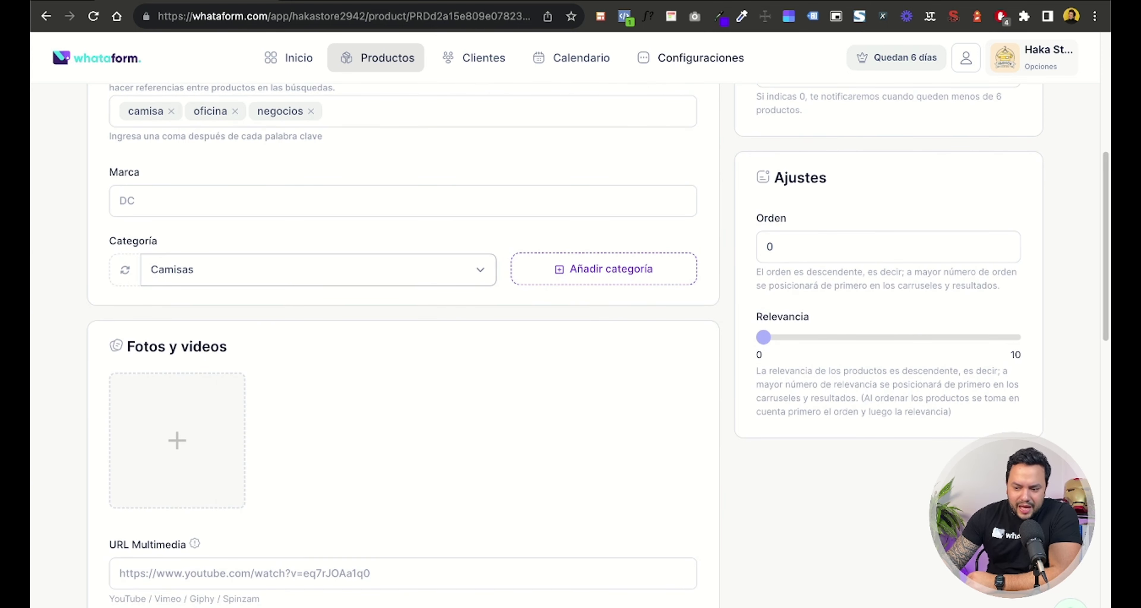
pyautogui.press('space')
pyautogui.press('Return')
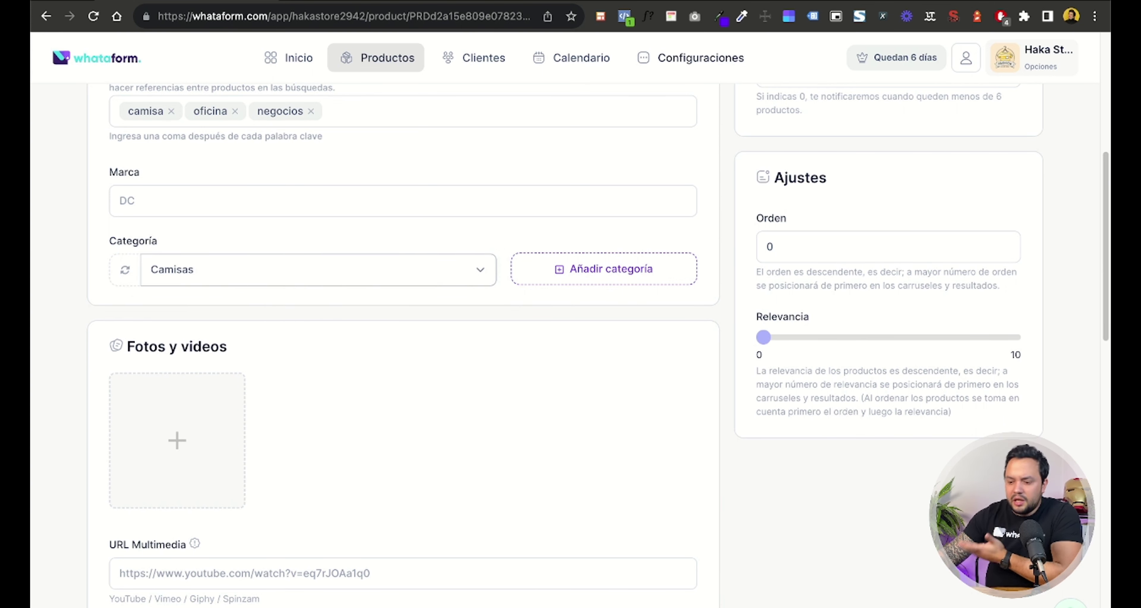
# Upload 1.jpeg, 2.jpeg and 3.jpeg from the product folder as product photos and make the black blouse photo the main image.
pyautogui.scroll(-5, 604, 269)
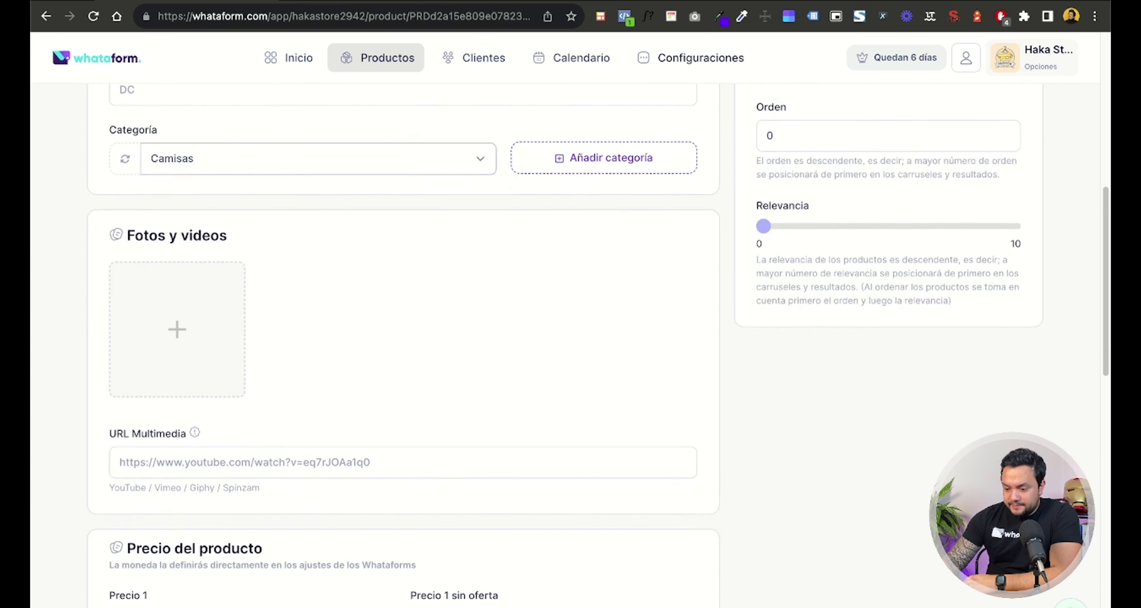
pyautogui.scroll(-1, 598, 344)
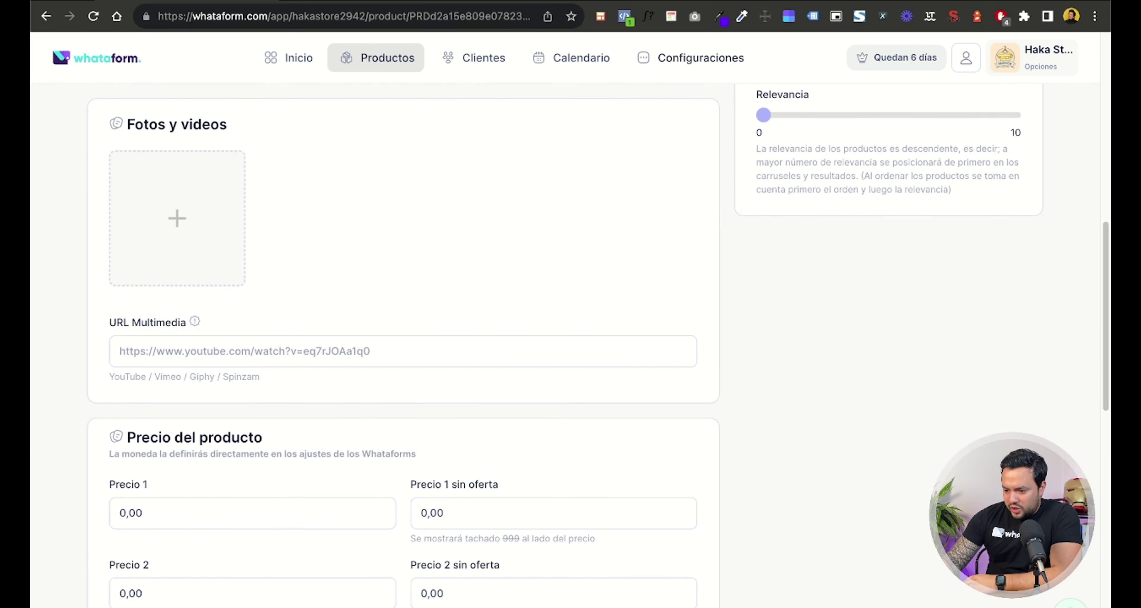
pyautogui.click(178, 218)
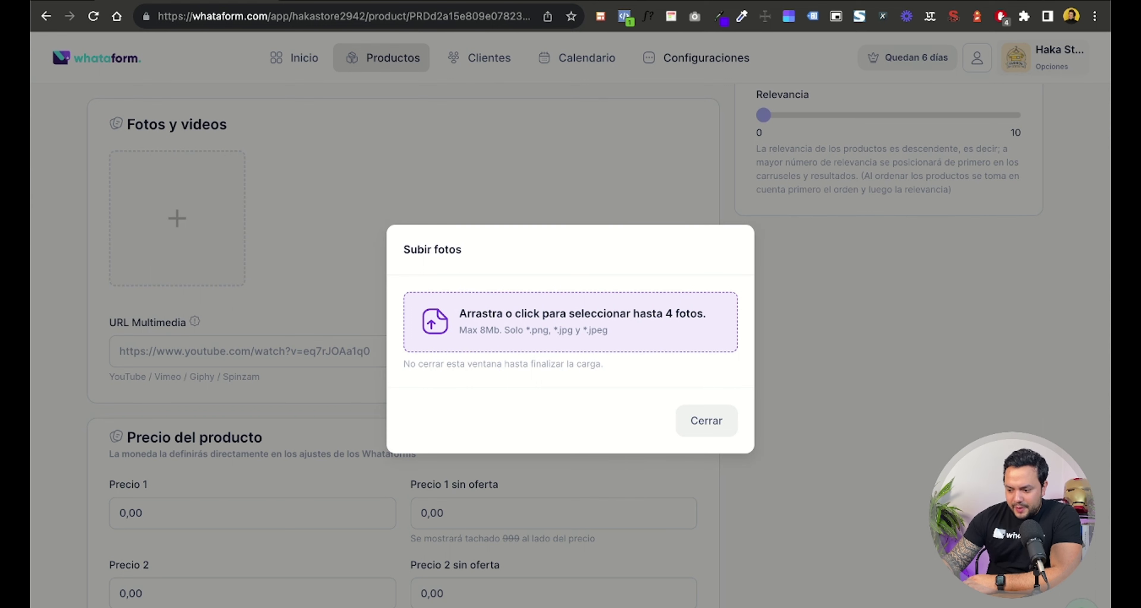
pyautogui.click(579, 313)
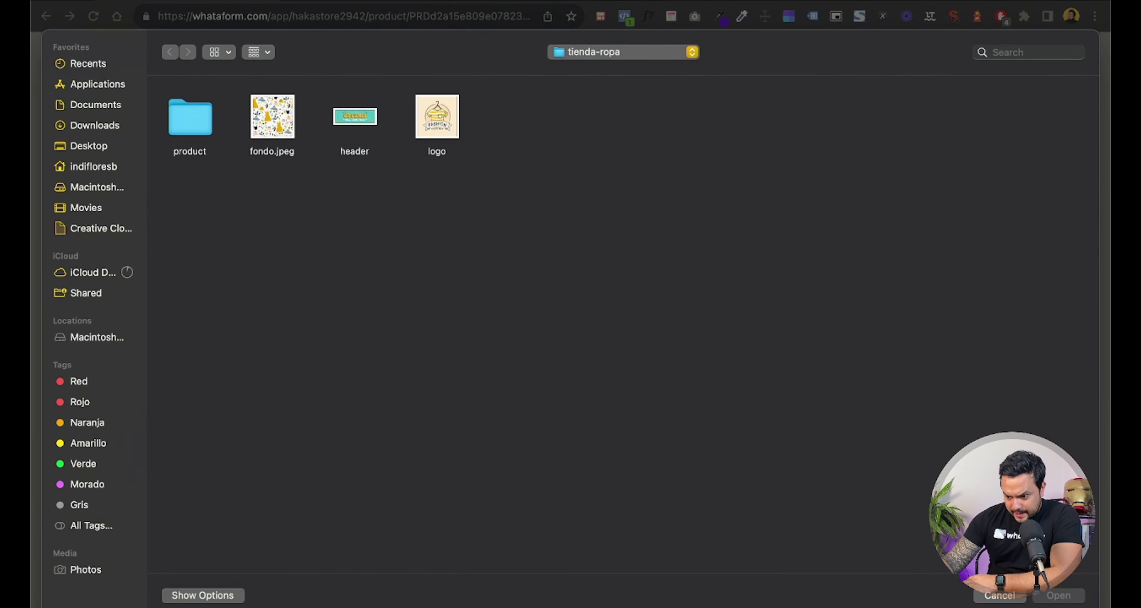
pyautogui.doubleClick(191, 117)
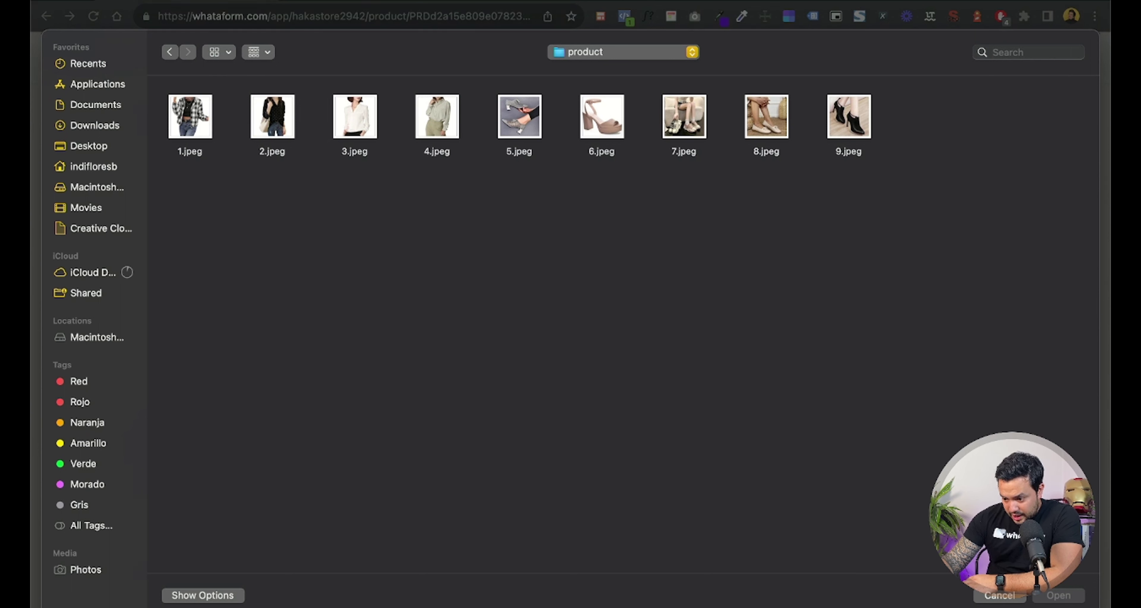
pyautogui.click(190, 116)
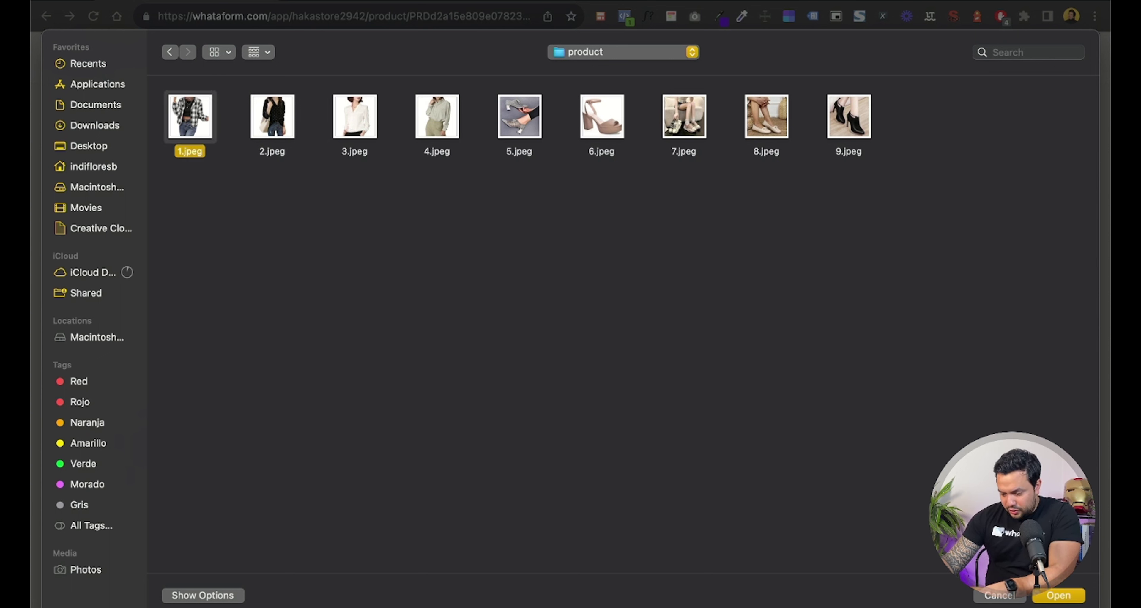
pyautogui.keyDown('super'); pyautogui.click(273, 116); pyautogui.keyUp('super')
pyautogui.keyDown('super'); pyautogui.click(354, 117); pyautogui.keyUp('super')
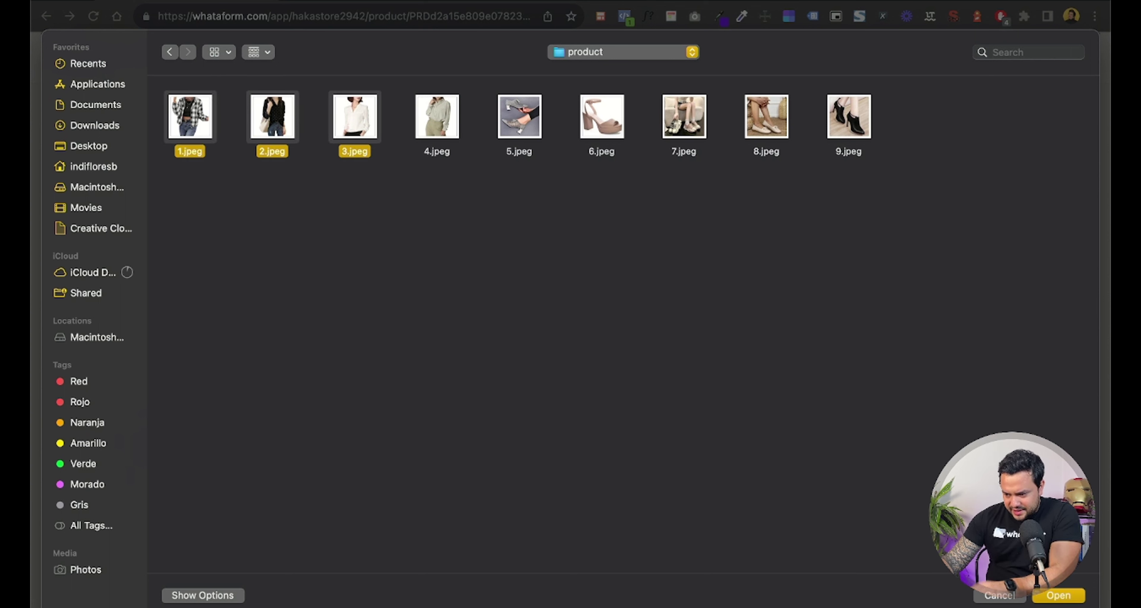
pyautogui.press('Return')
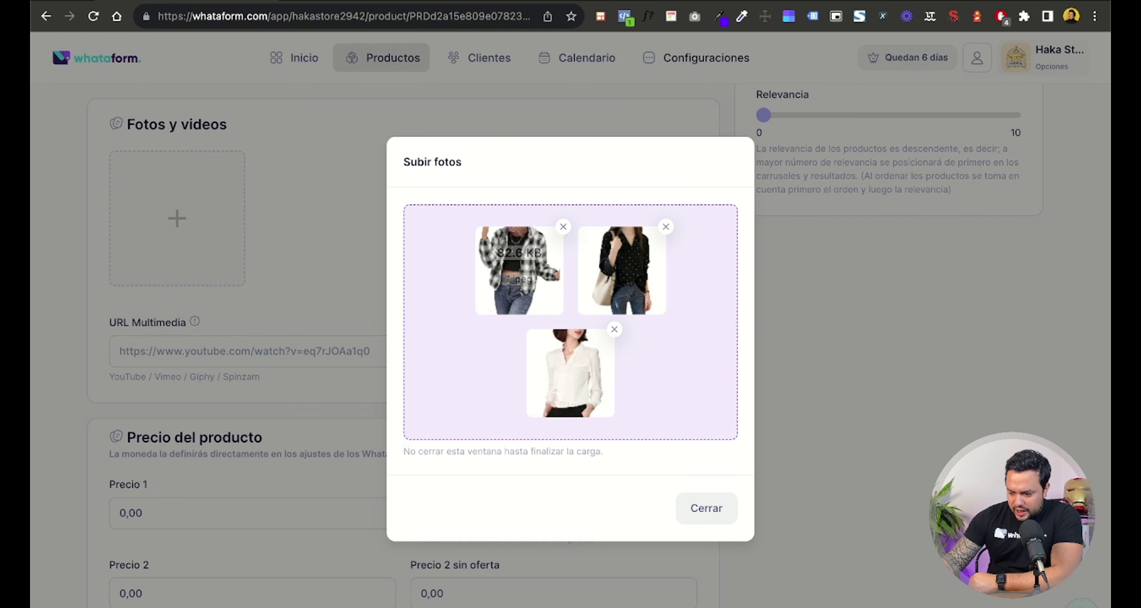
pyautogui.click(706, 508)
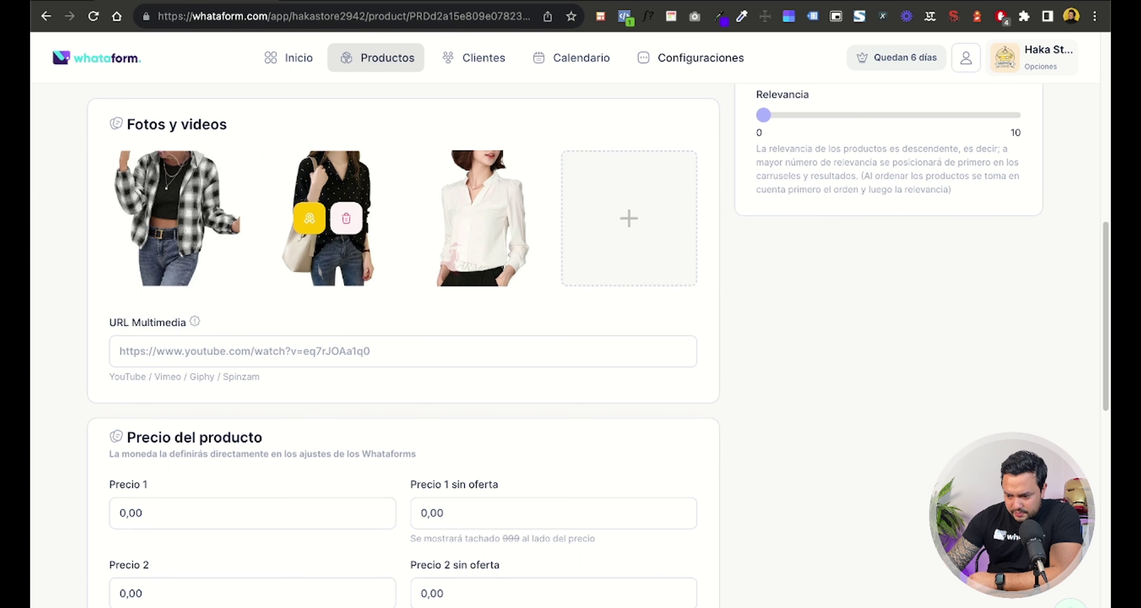
pyautogui.click(309, 218)
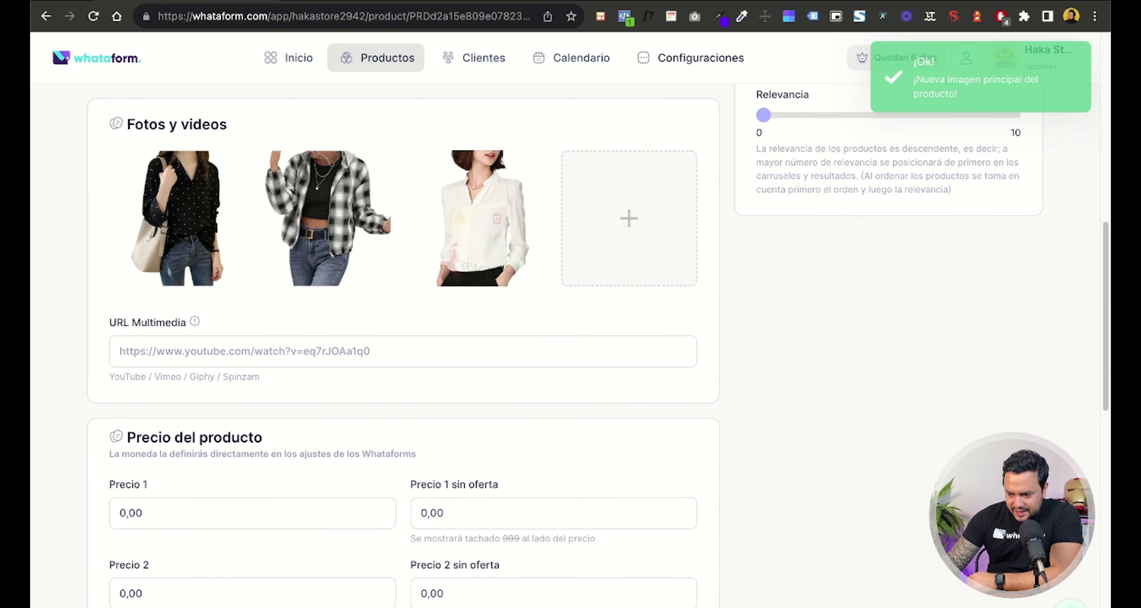
pyautogui.moveTo(460, 219)
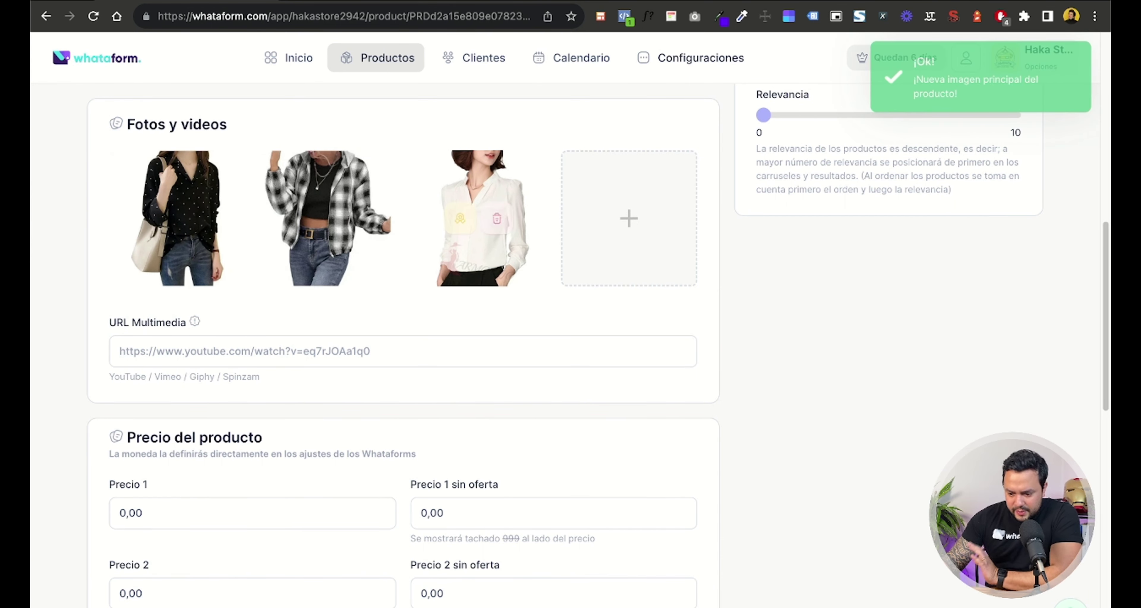
# Set the product's Precio 1 to 3500 and its Precio 1 sin oferta to 5000.
pyautogui.scroll(-3, 597, 346)
pyautogui.scroll(-1, 404, 346)
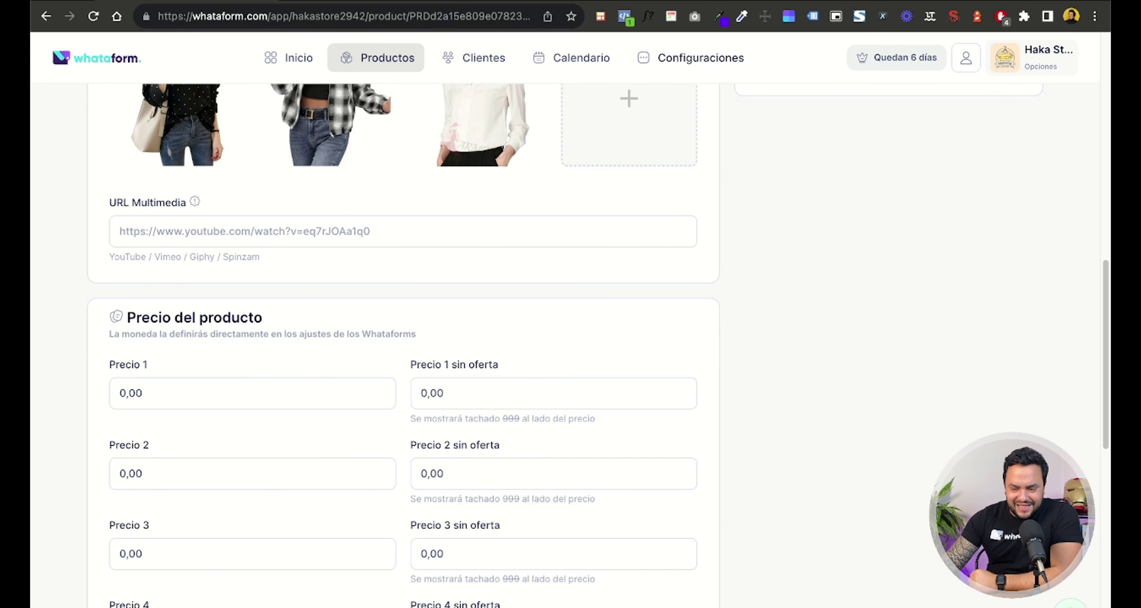
pyautogui.scroll(-4, 571, 344)
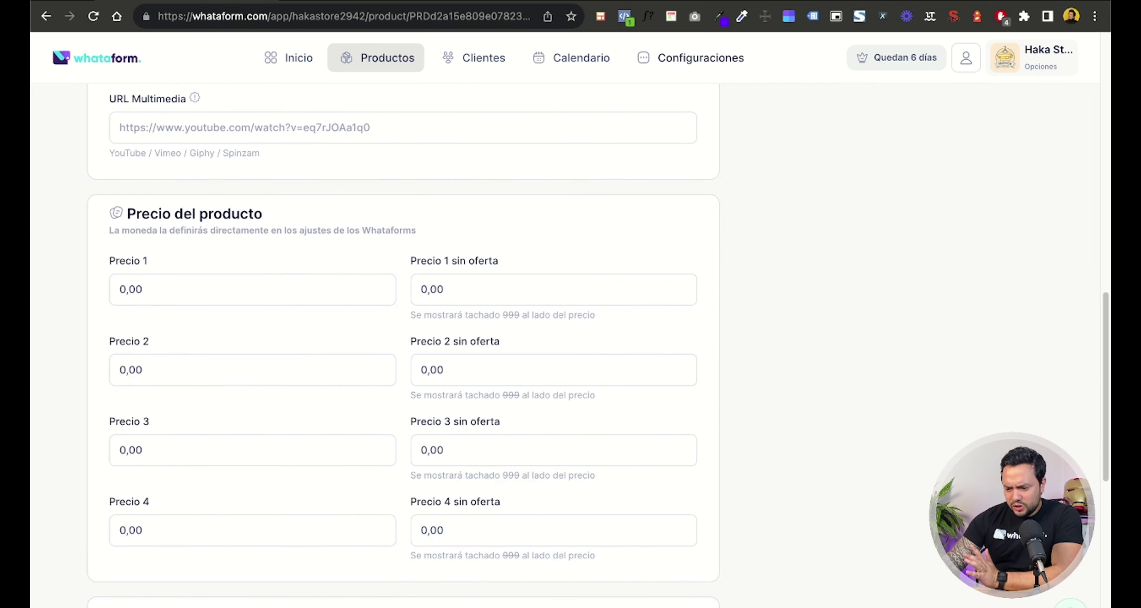
pyautogui.scroll(-1, 380, 188)
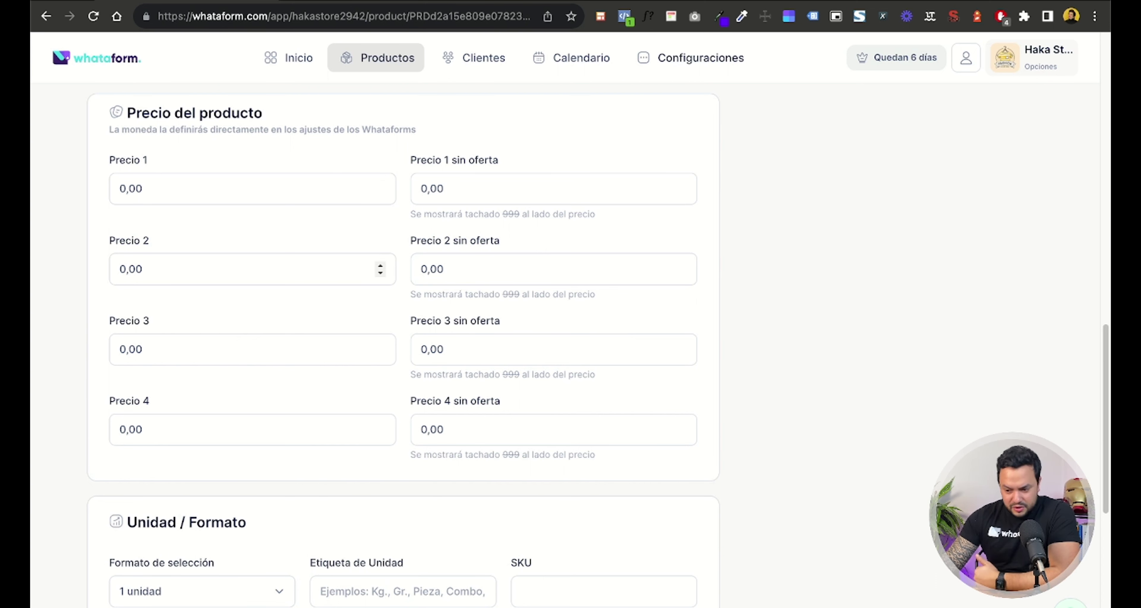
pyautogui.click(222, 188)
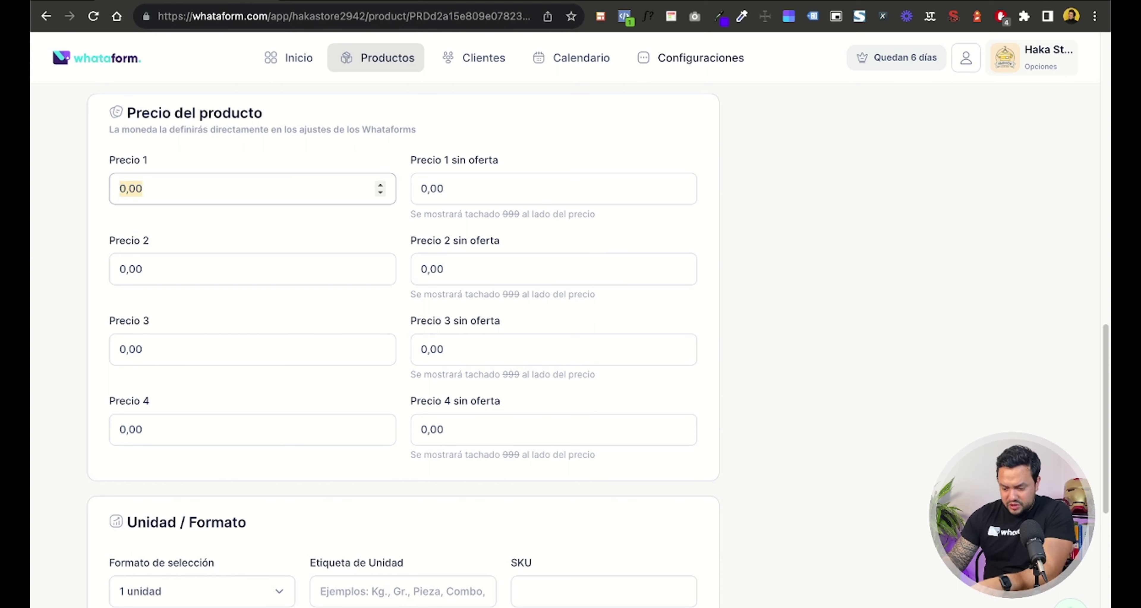
pyautogui.write('3500')
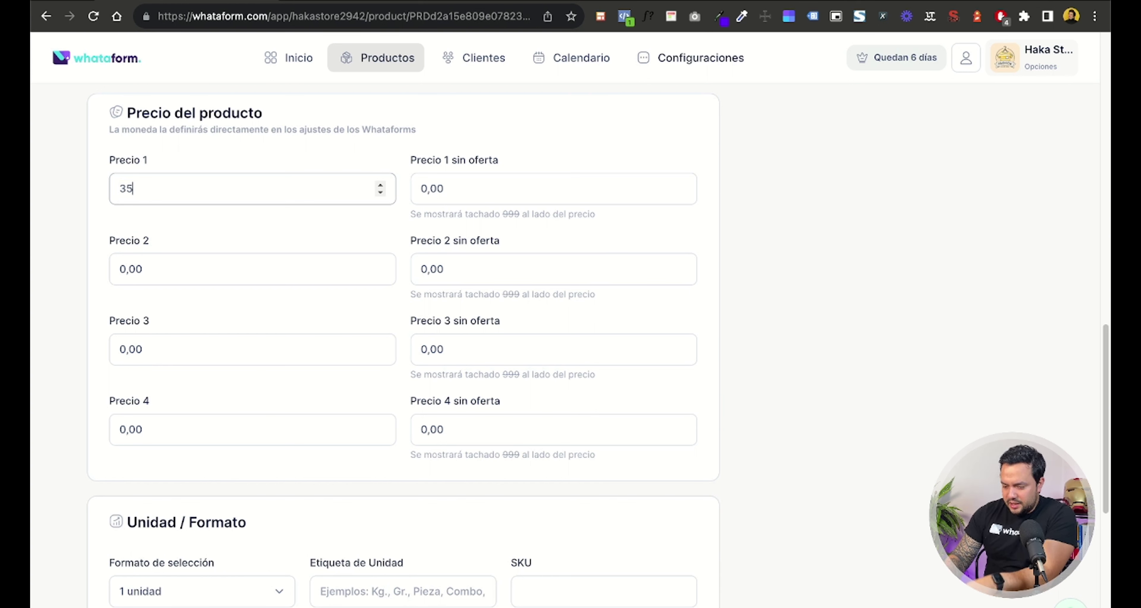
pyautogui.click(549, 189)
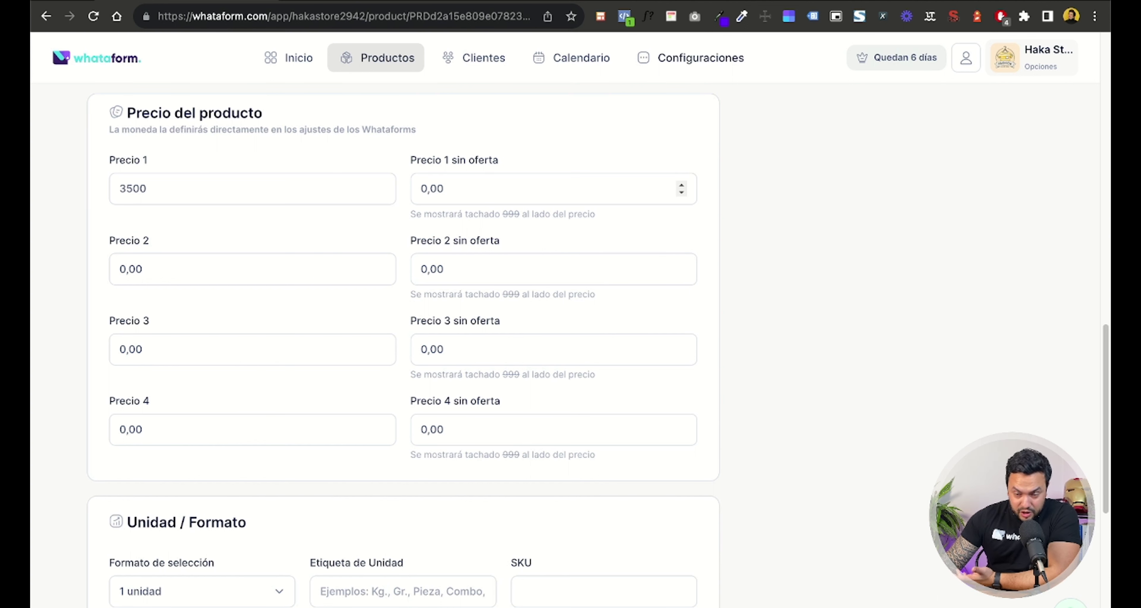
pyautogui.click(549, 188)
pyautogui.write('5000')
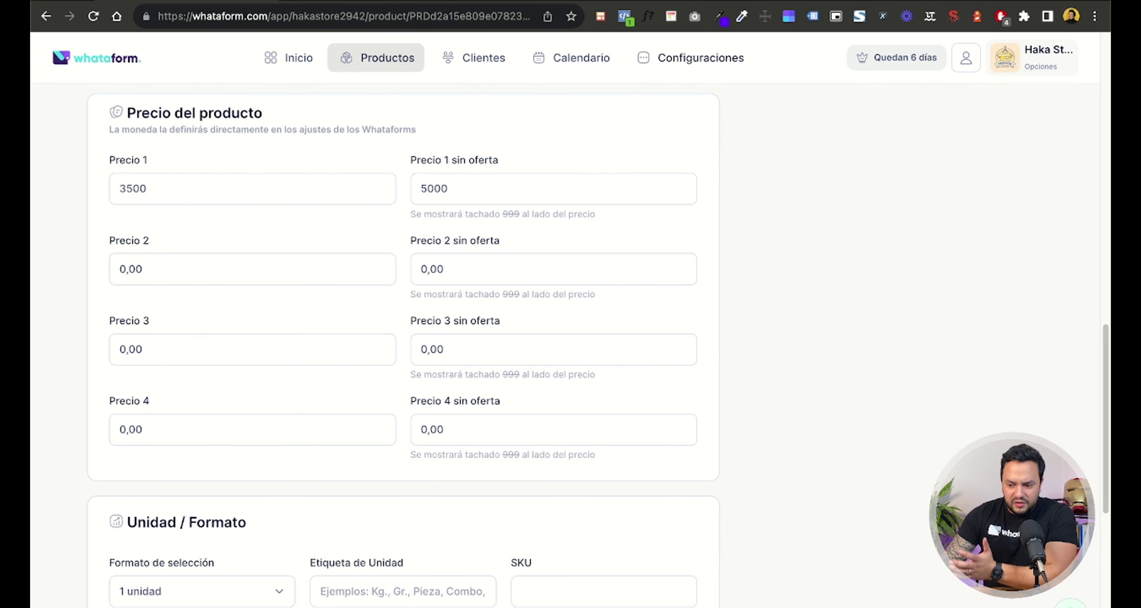
# Examine the product's selection format options, its inventory and minimum and maximum purchase settings, and the basic details already filled in.
pyautogui.scroll(-8, 404, 346)
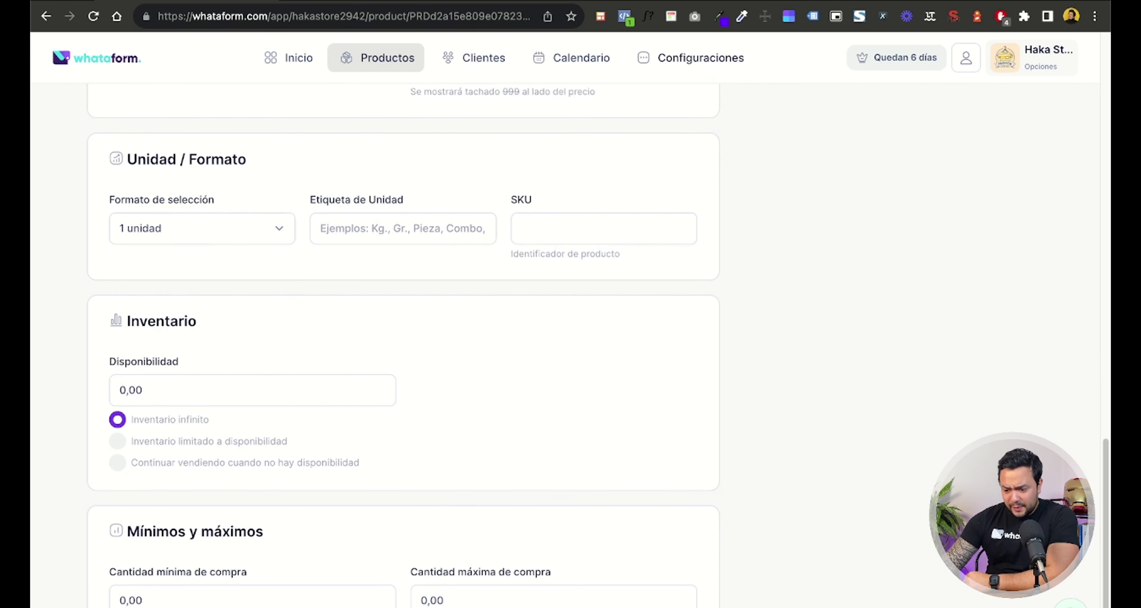
pyautogui.click(202, 228)
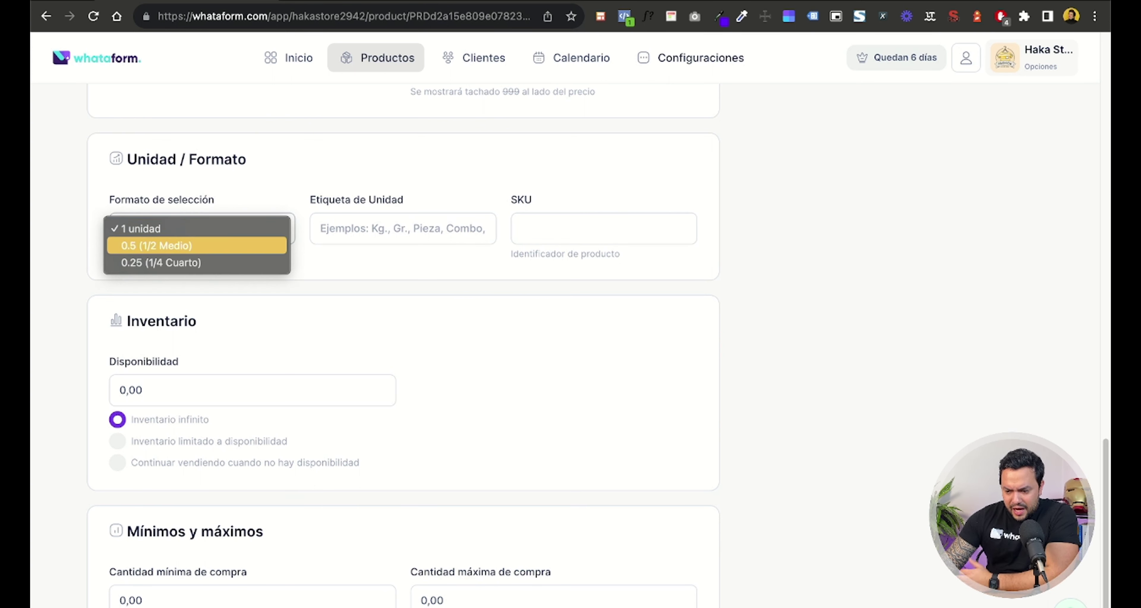
pyautogui.press('Escape')
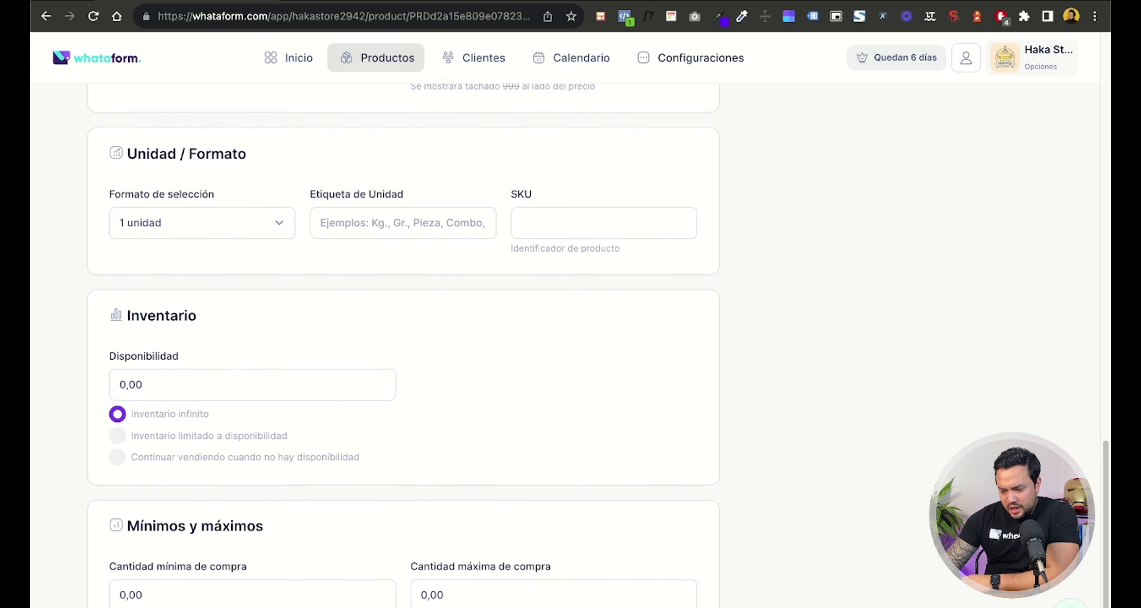
pyautogui.scroll(-2, 597, 345)
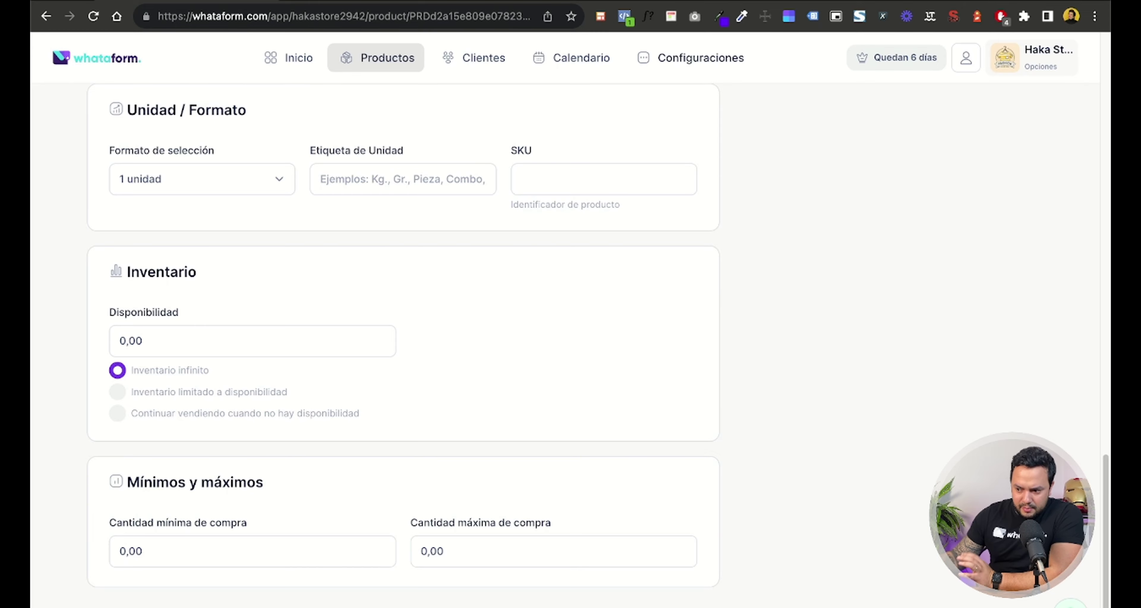
pyautogui.scroll(15, 570, 311)
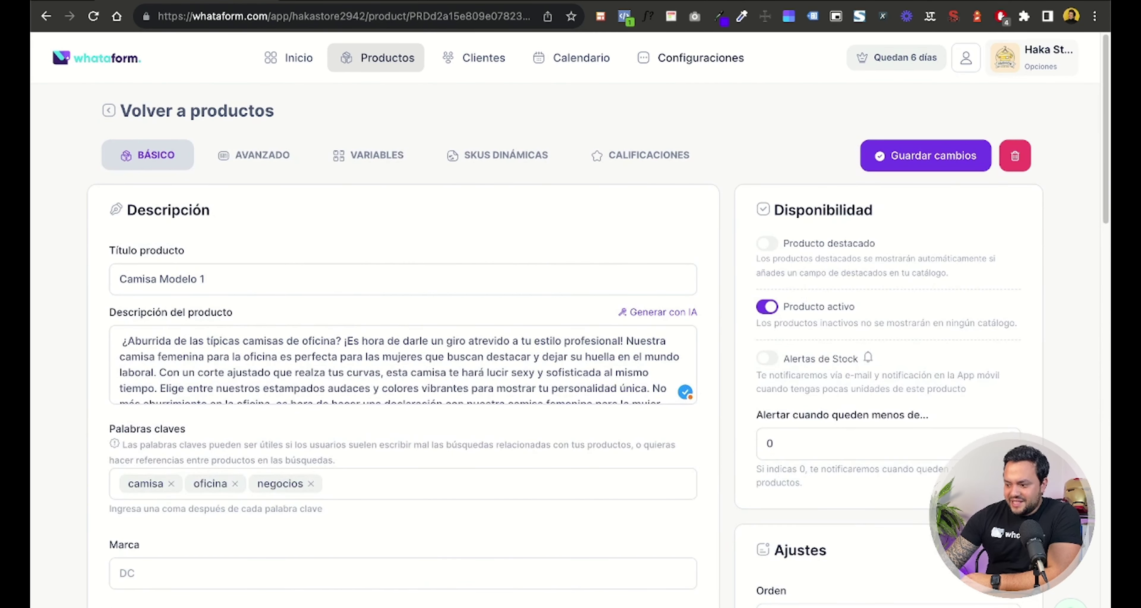
pyautogui.scroll(-9, 814, 317)
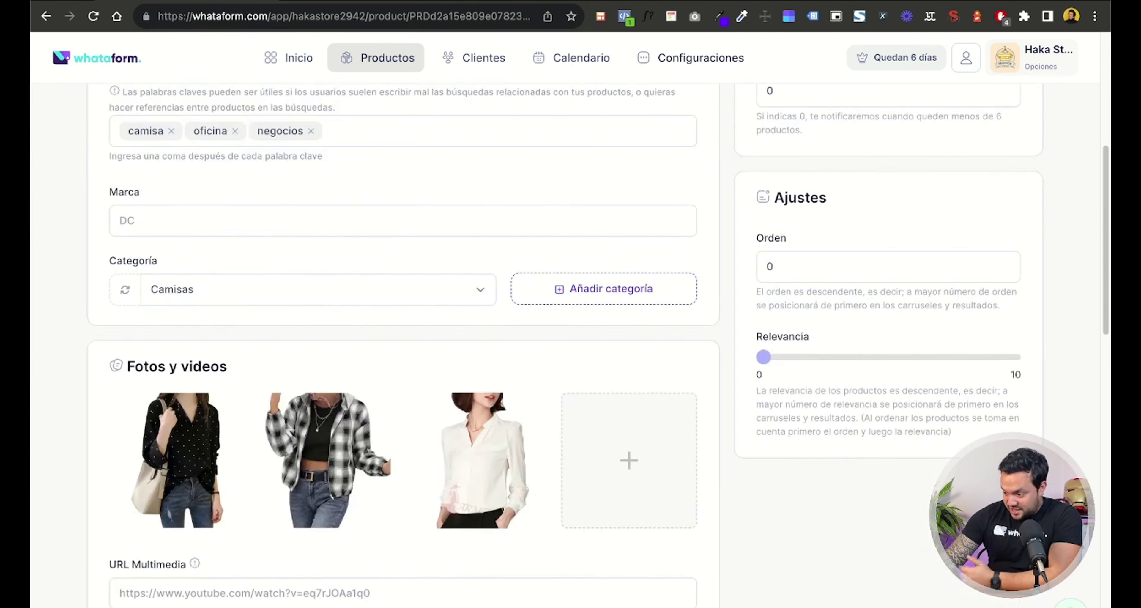
pyautogui.scroll(9, 814, 317)
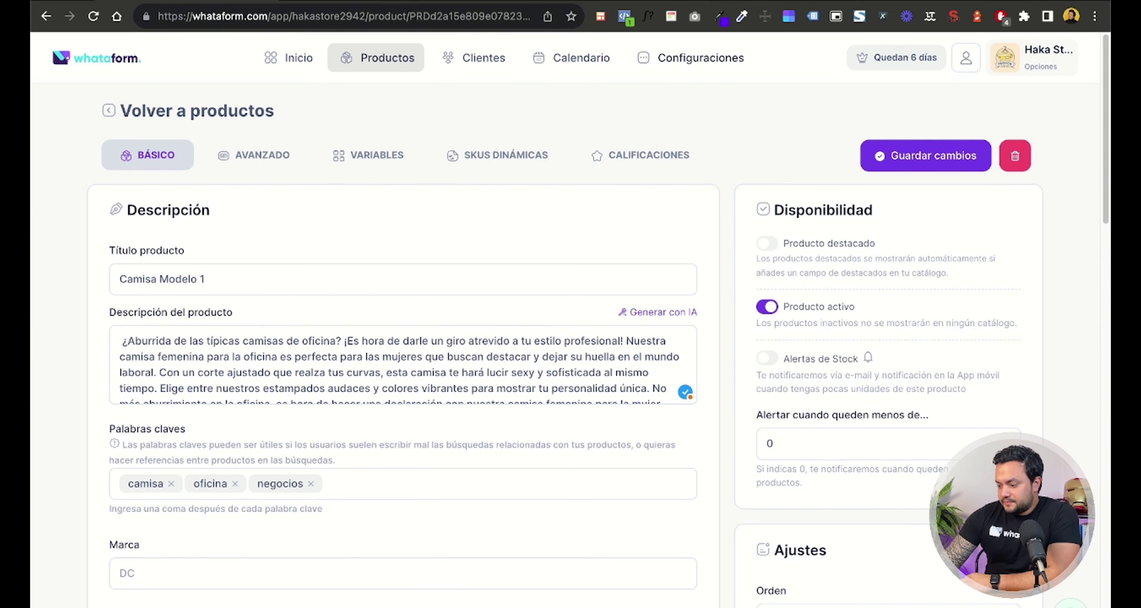
# Set the product's Orden to 99999 in its Ajustes settings.
pyautogui.scroll(-1, 565, 350)
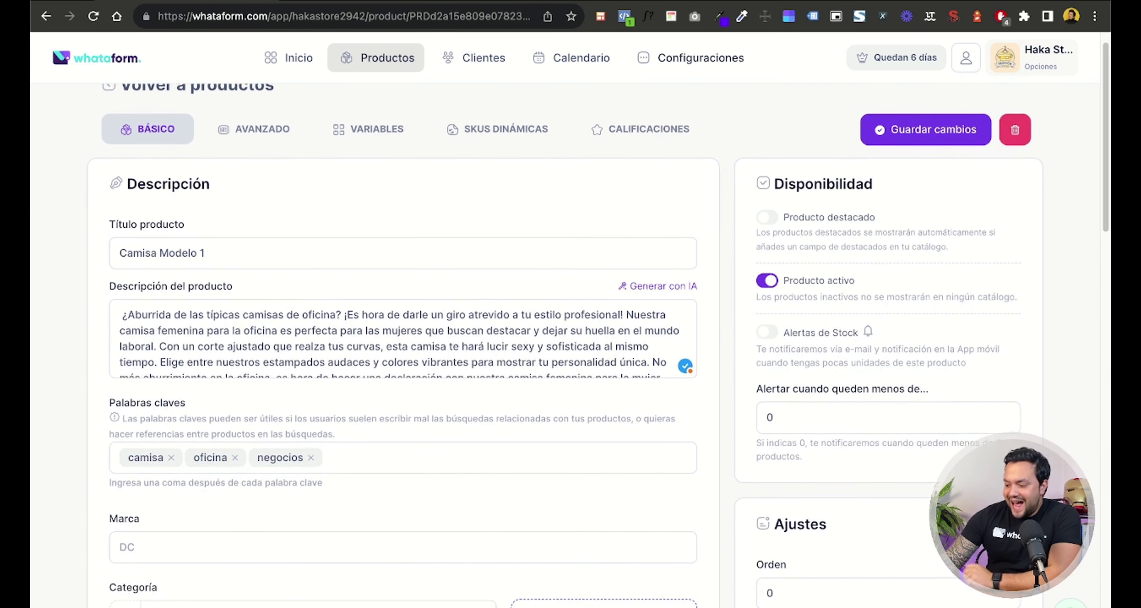
pyautogui.scroll(-2, 565, 350)
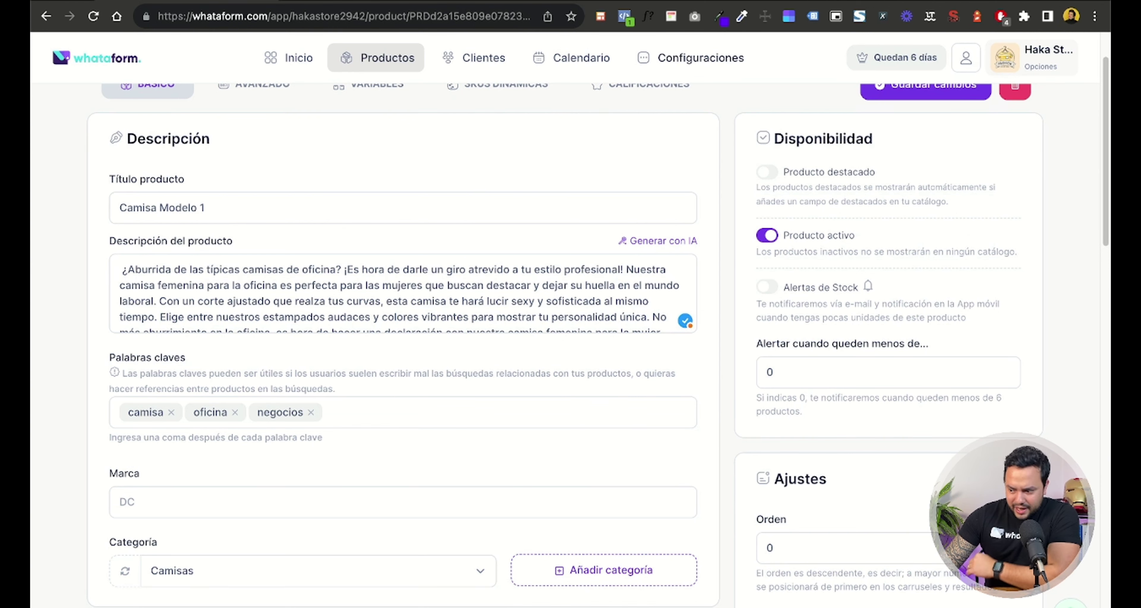
pyautogui.scroll(-5, 399, 311)
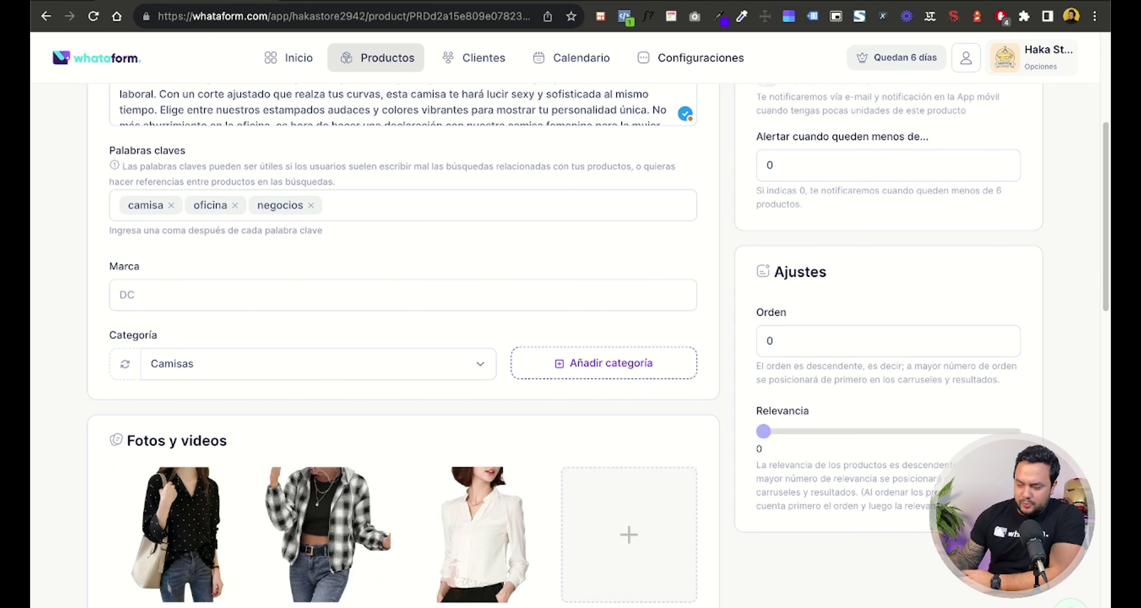
pyautogui.click(770, 341)
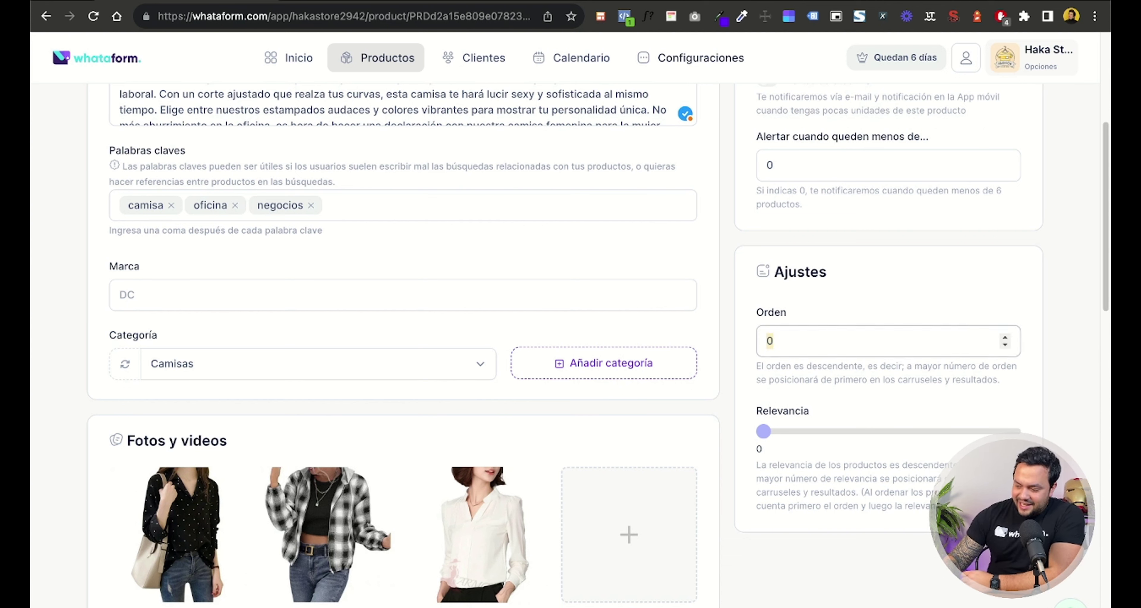
pyautogui.write('99999')
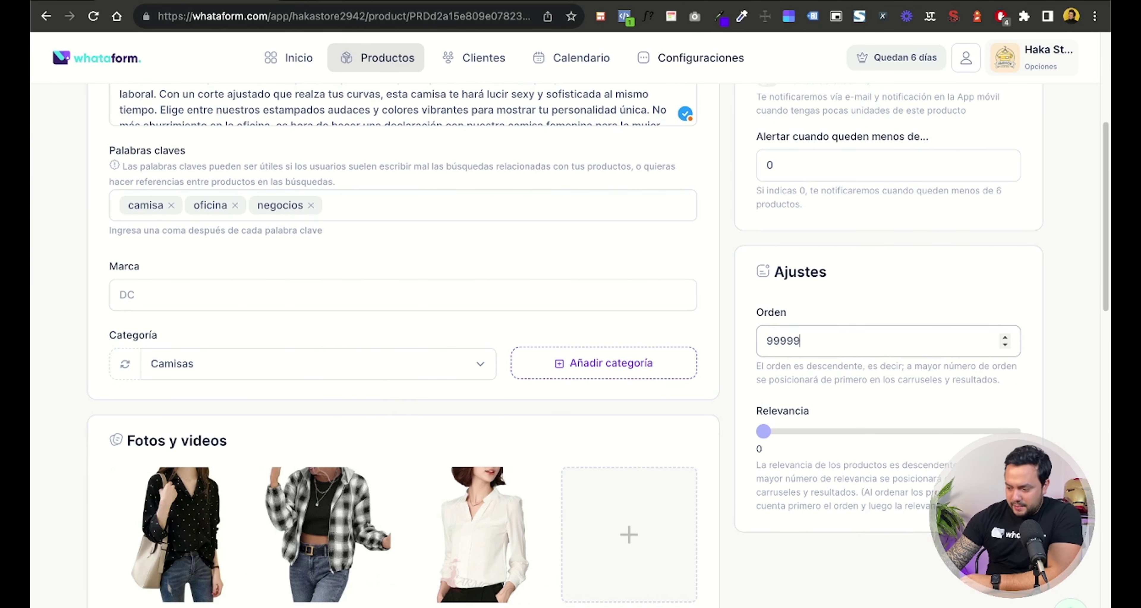
pyautogui.scroll(5, 570, 345)
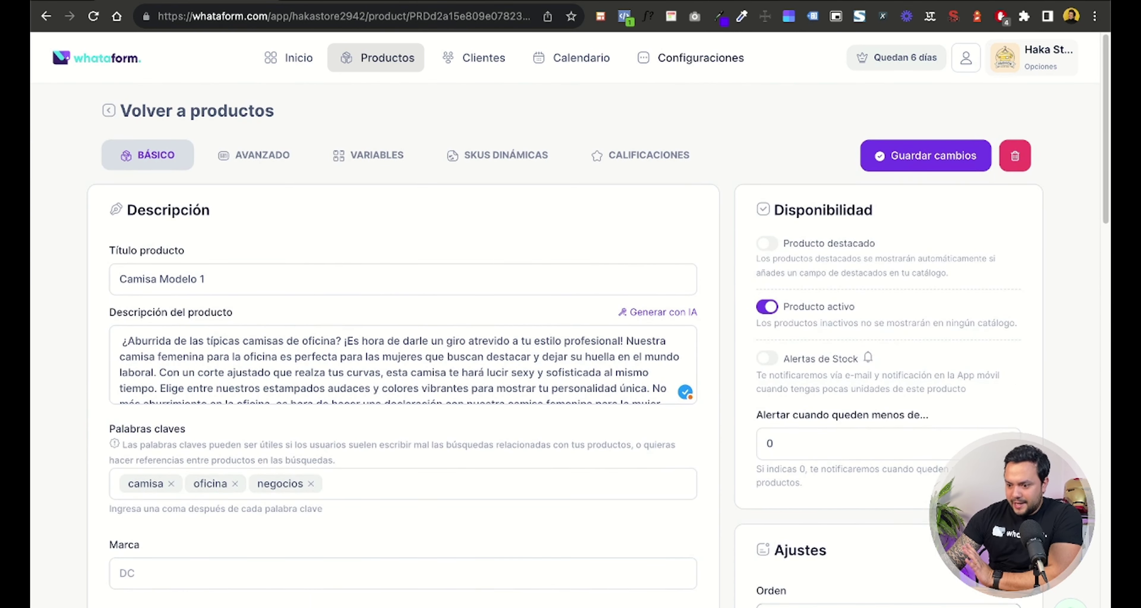